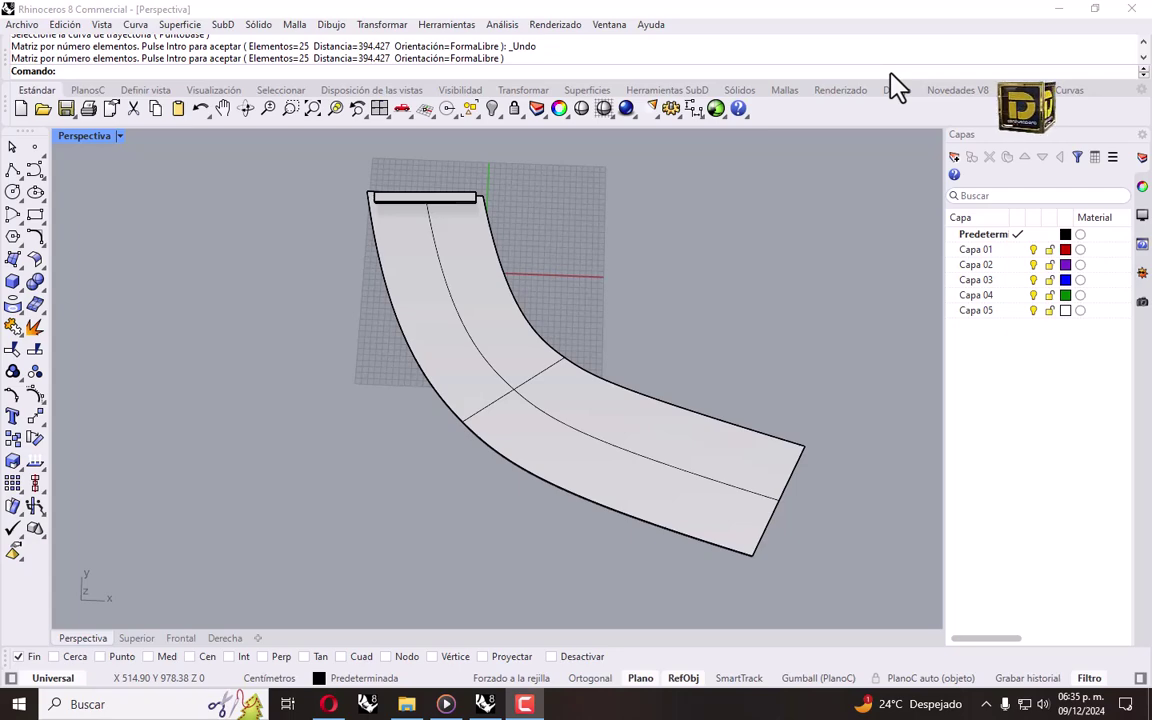
- Bring the SketchUp path tutorial video to the front from the taskbar
click(446, 704)
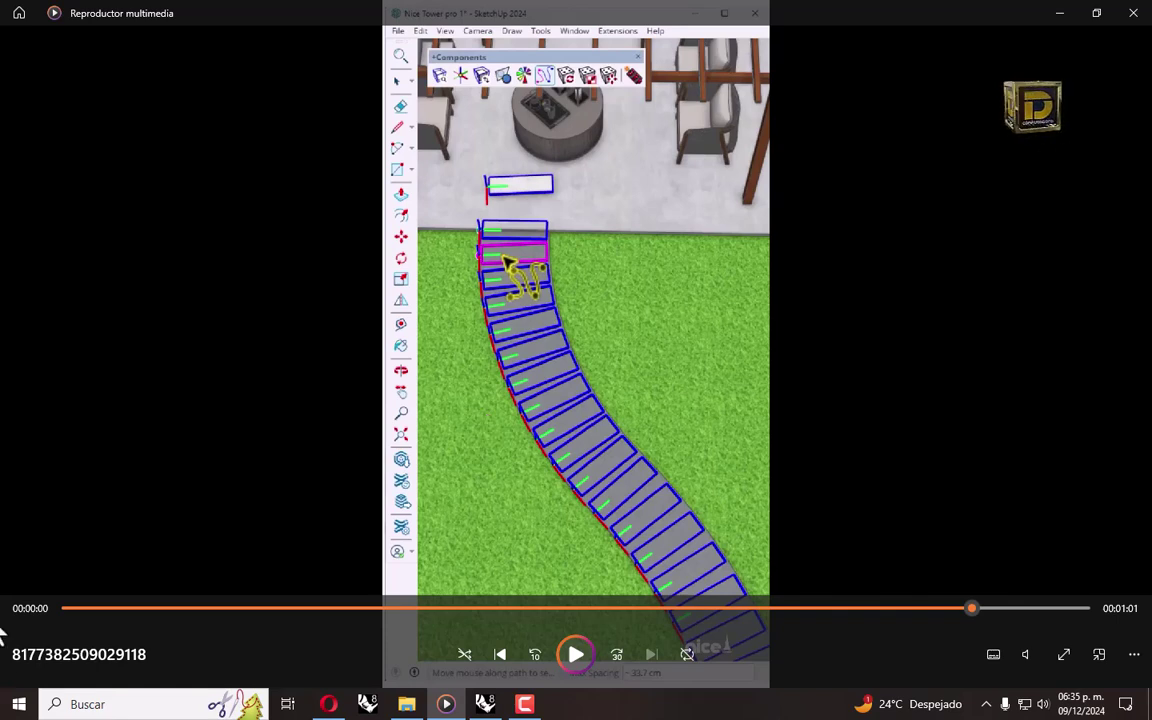
- Replay the tutorial from the start, pausing at the plugin banner before resuming
click(67, 608)
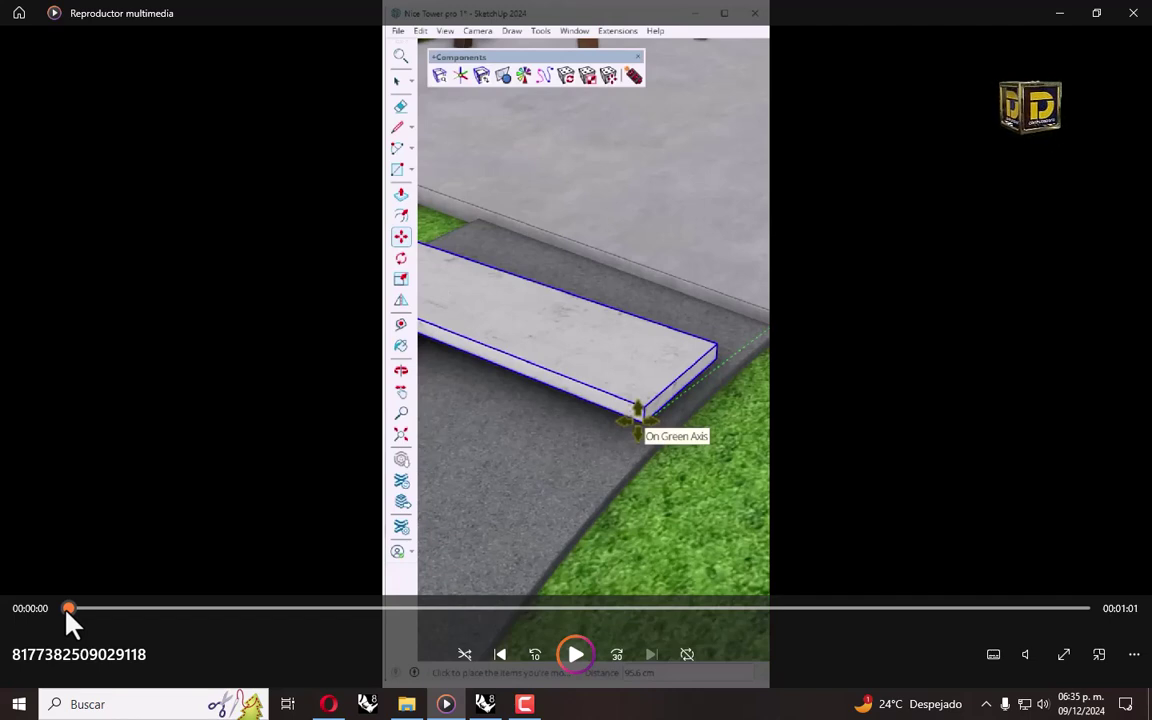
click(577, 656)
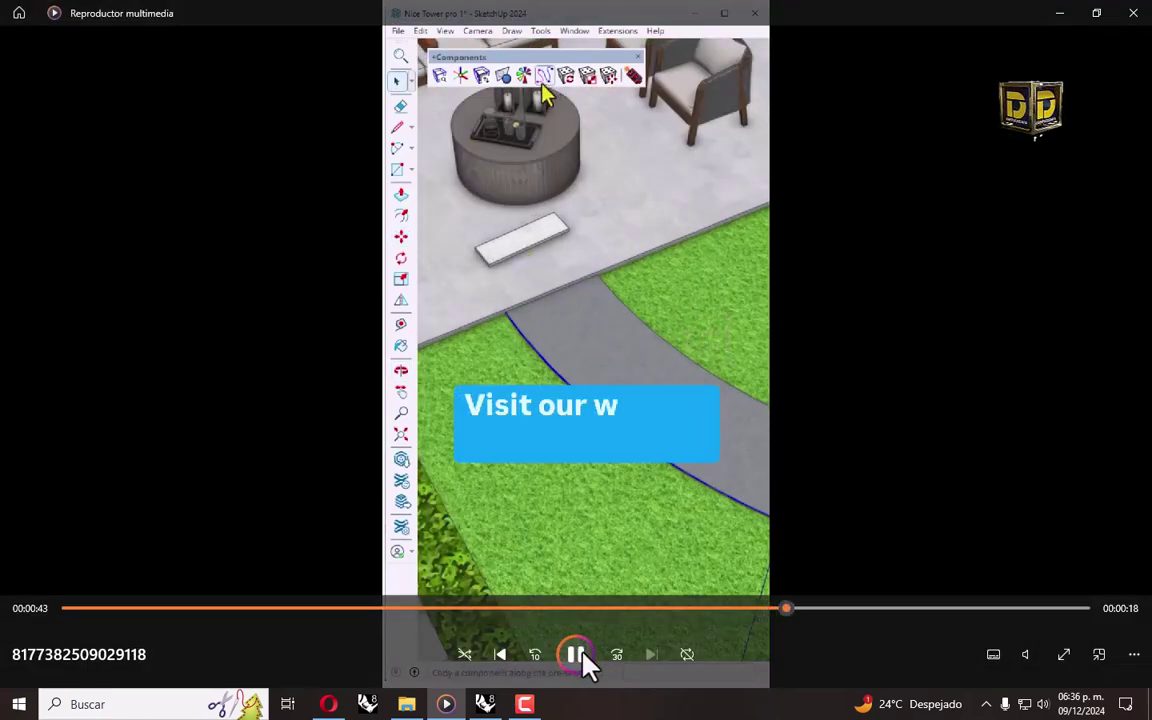
click(583, 661)
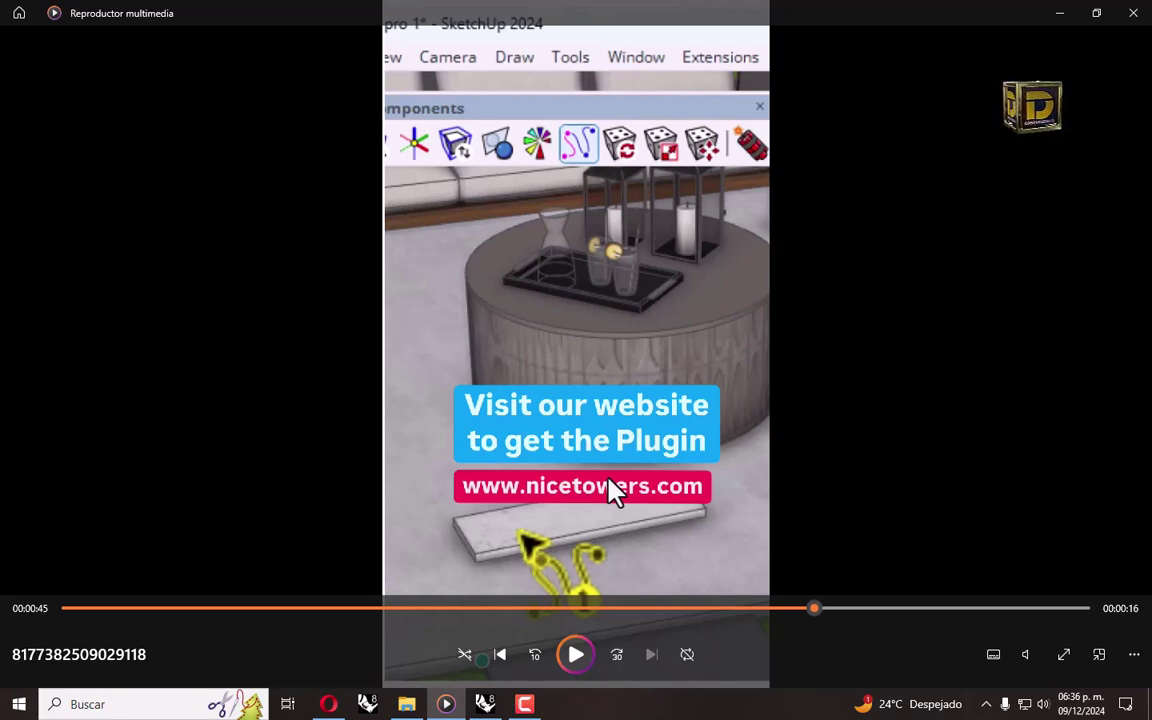
click(577, 665)
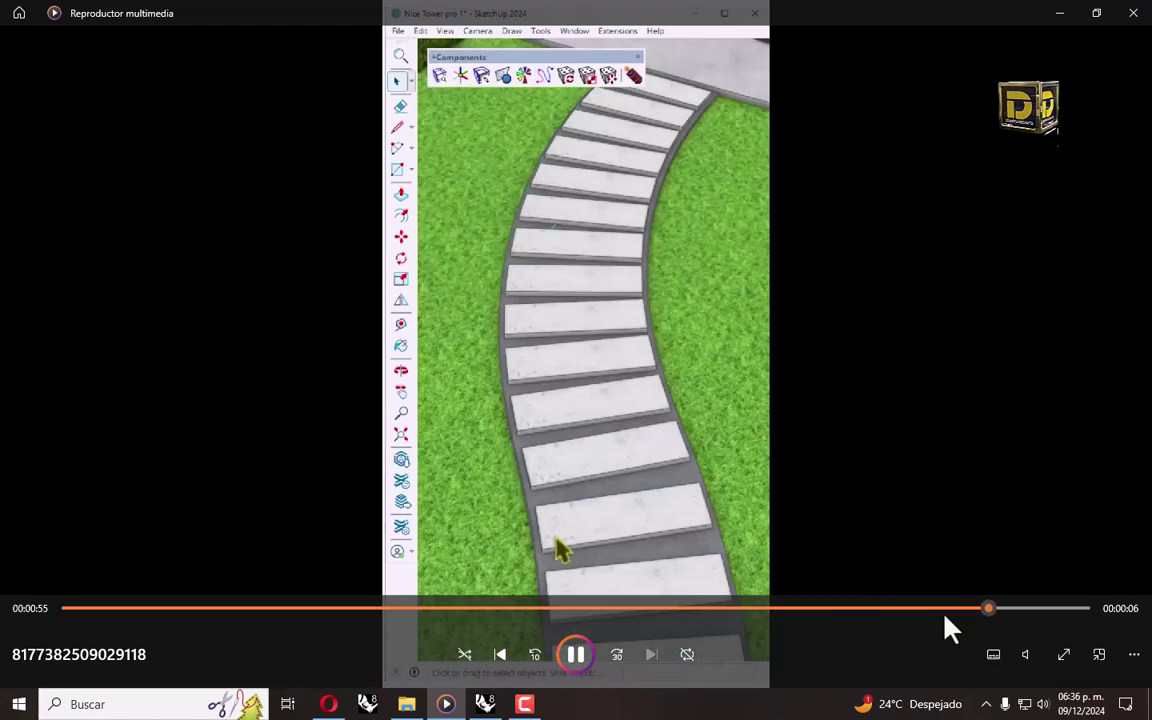
- Rewind the tutorial to the path close-up at the plank-spacing stage and pause
drag(943, 612, 842, 613)
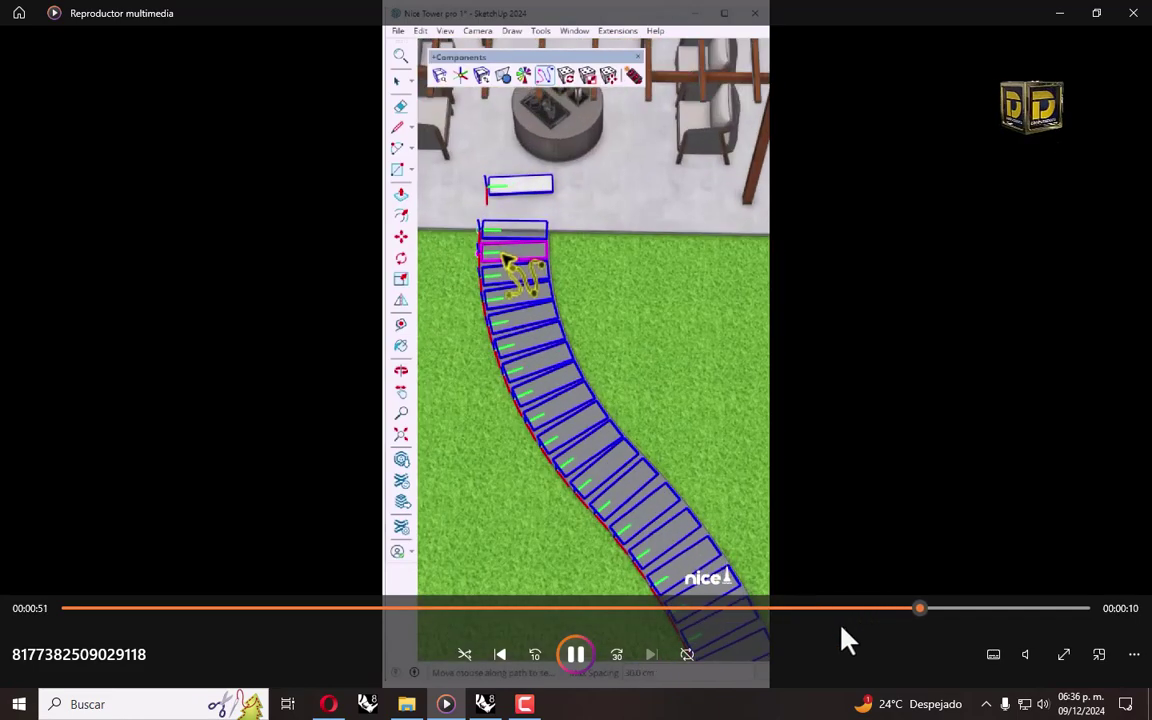
click(828, 608)
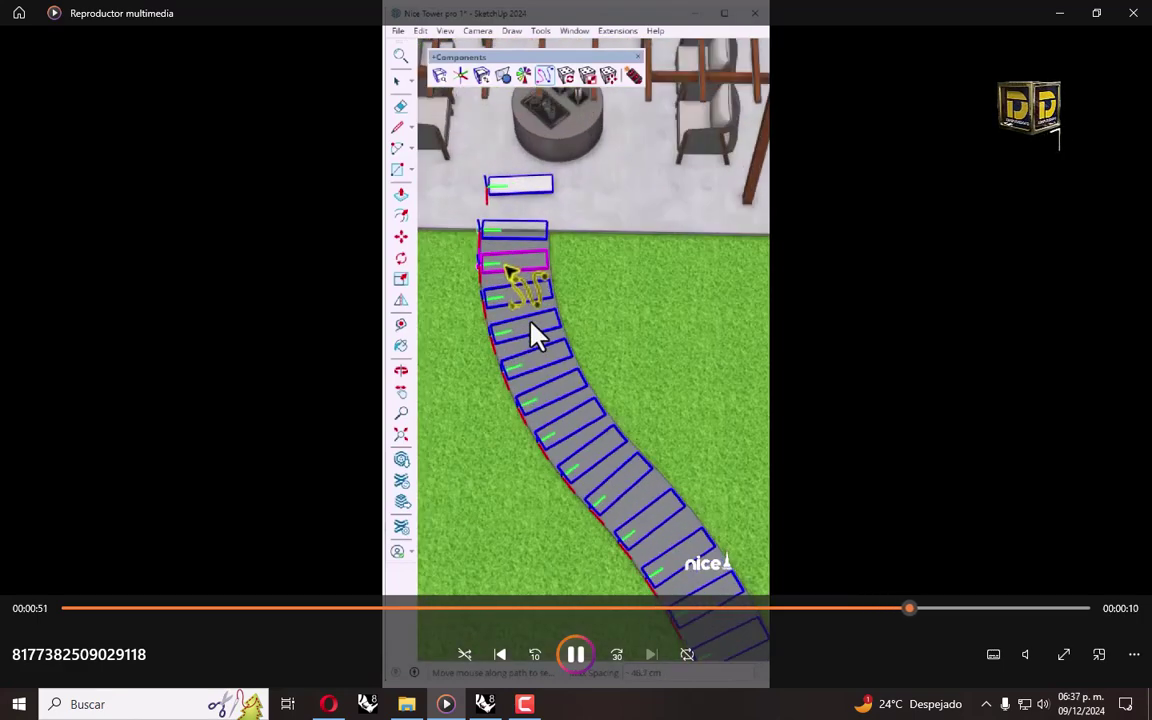
click(768, 609)
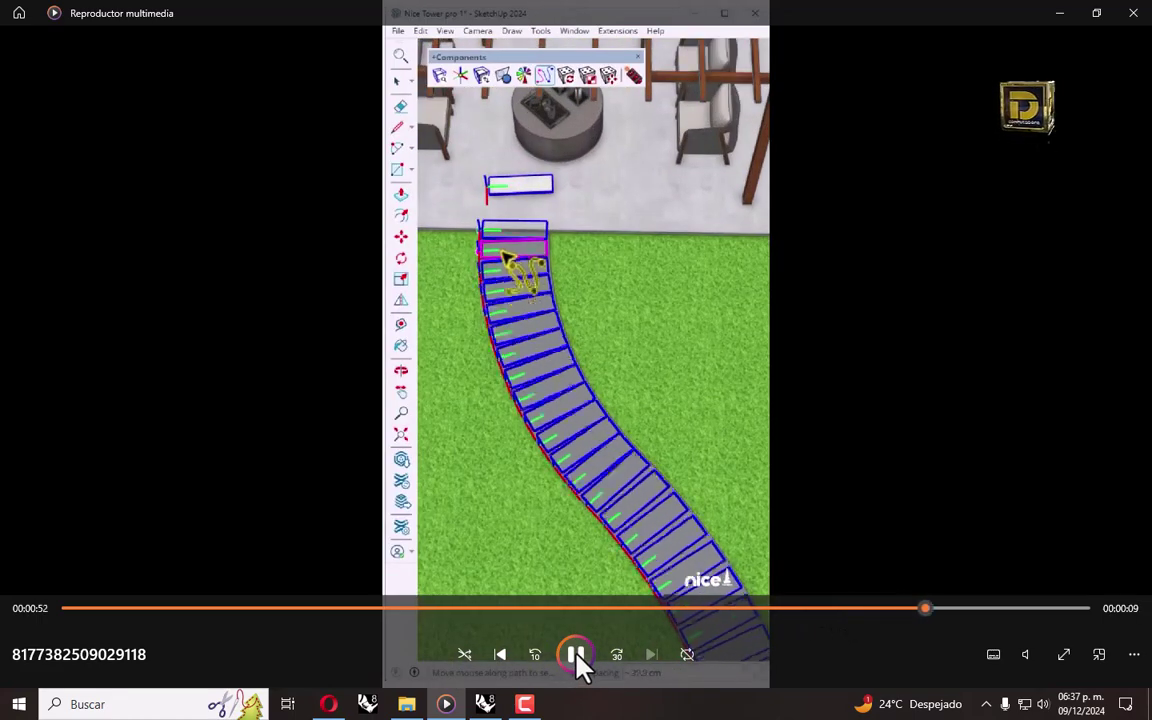
click(578, 663)
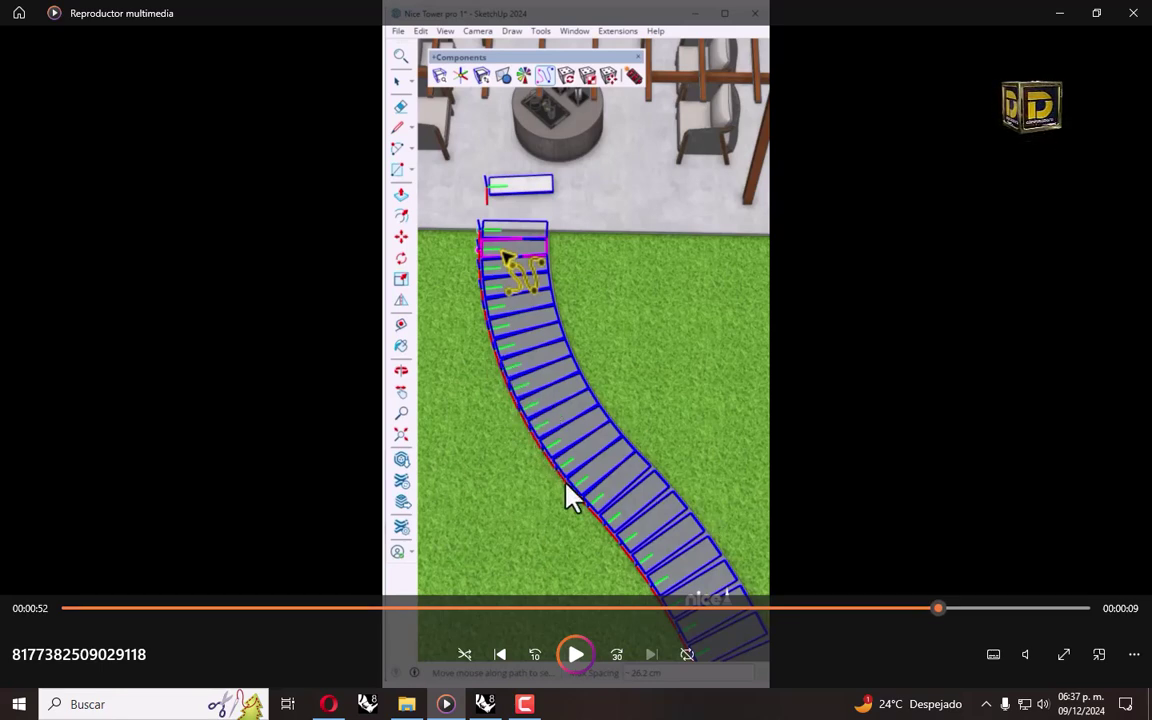
- Jump near the clip's end to the plank array, then return to the Rhino model
click(576, 659)
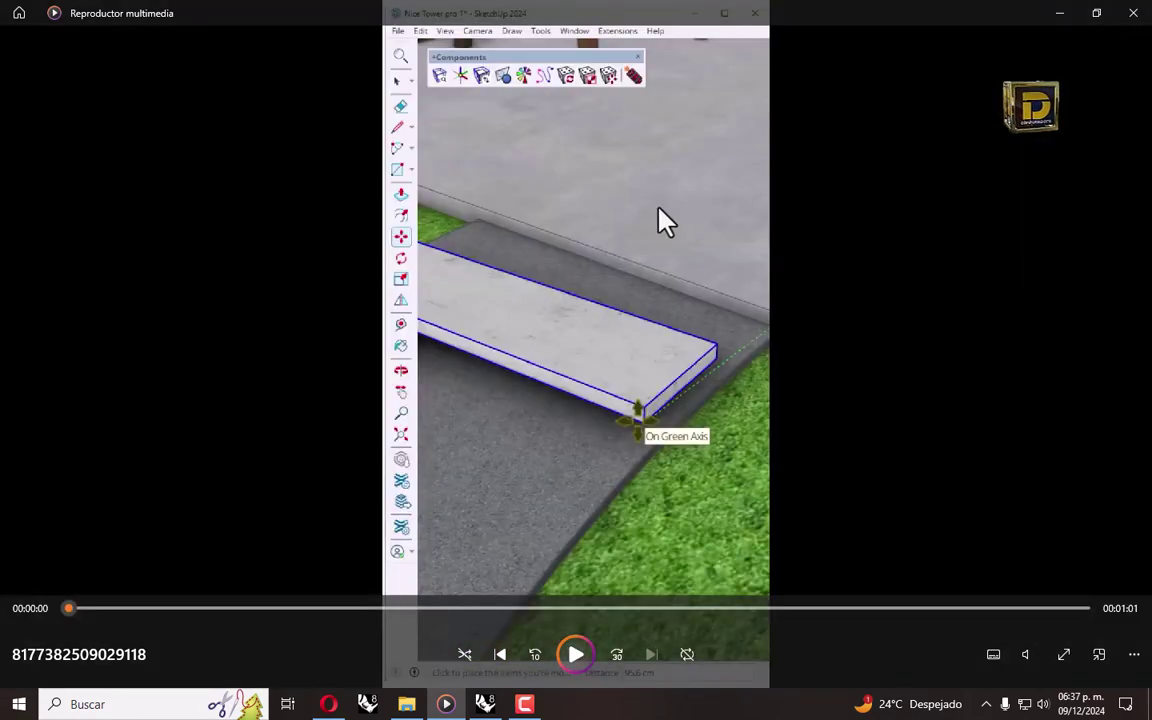
click(940, 608)
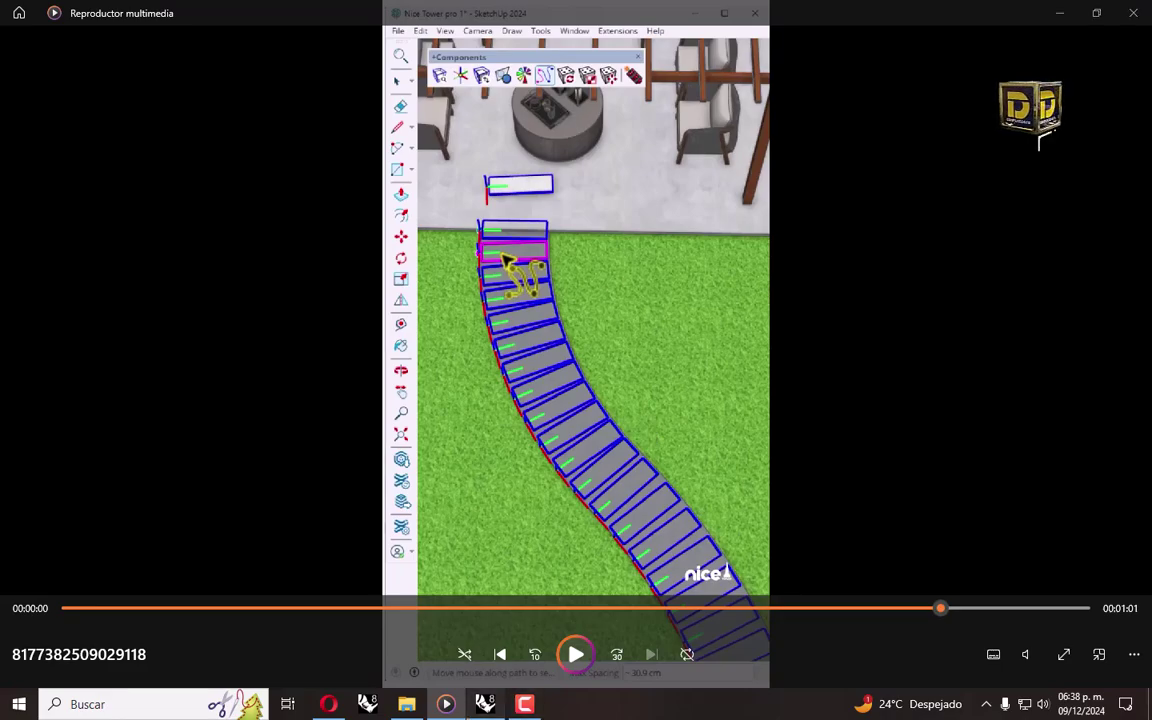
key(alt+Tab)
mouse_move(303, 368)
right_down()
mouse_move(370, 320)
mouse_move(535, 327)
mouse_move(463, 352)
right_up()
- Orbit the Perspective view around the curved walkway slab
click(496, 360)
click(660, 305)
scroll(658, 305, down, 3)
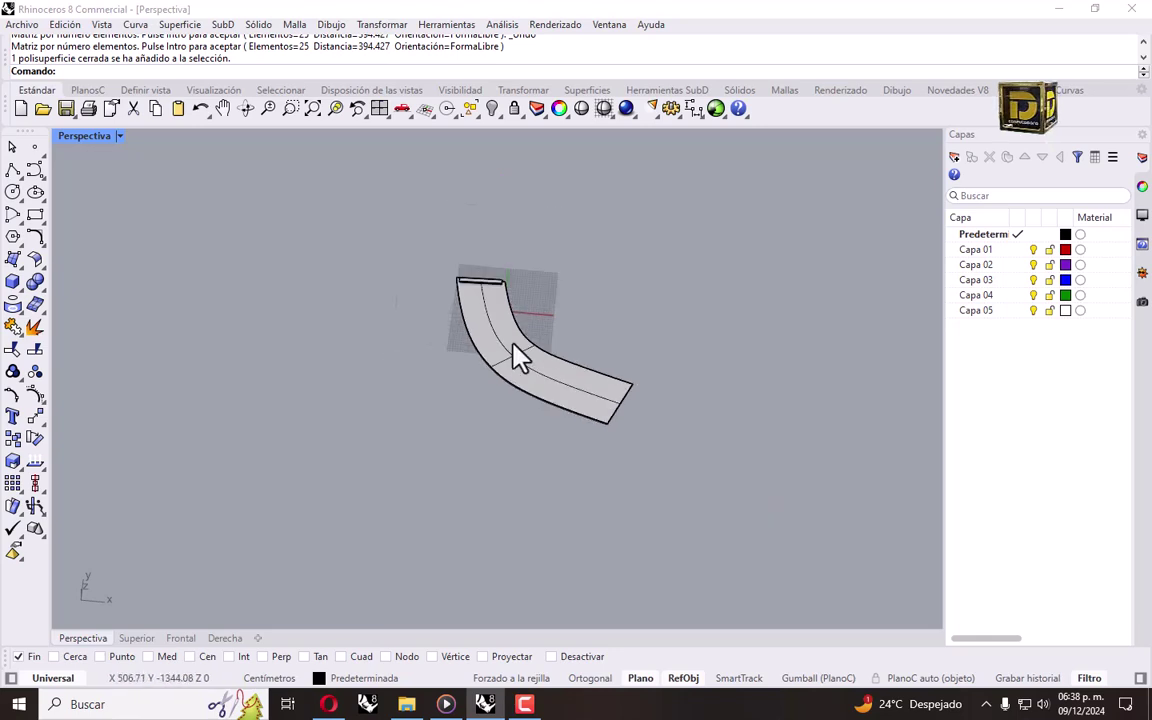
mouse_move(694, 445)
right_down()
mouse_move(475, 352)
mouse_move(596, 437)
right_up()
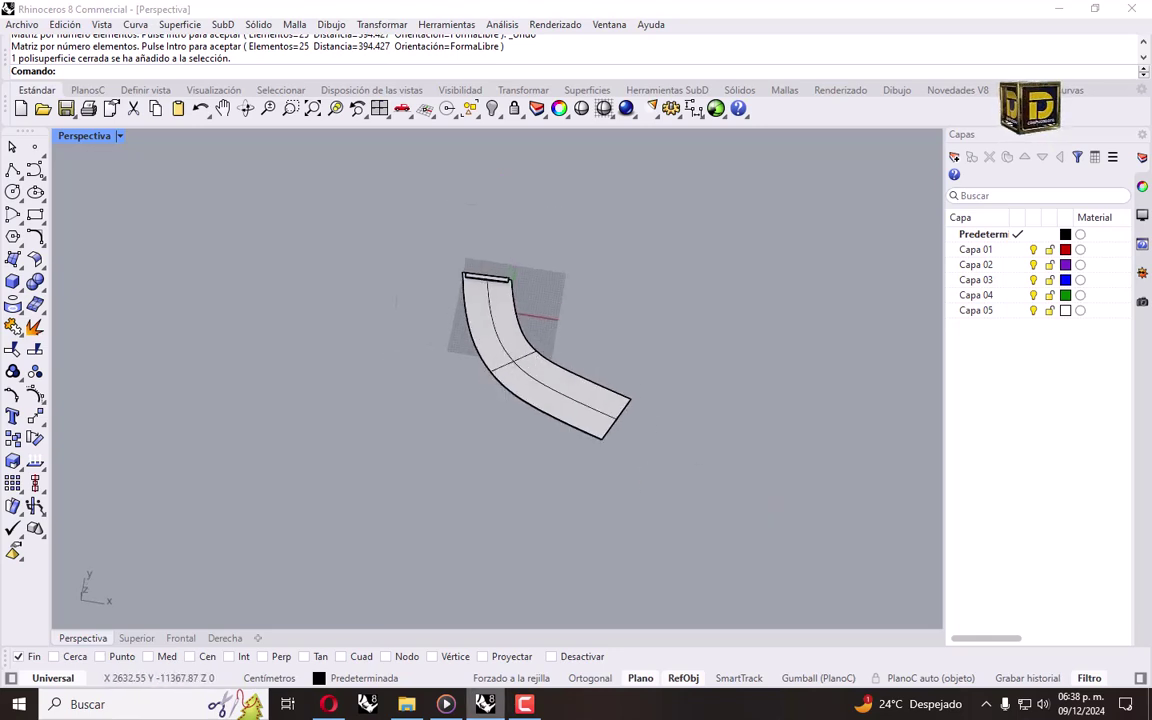
- Compare the Rhino model with the tutorial video, then return to Rhino
key(alt+Tab)
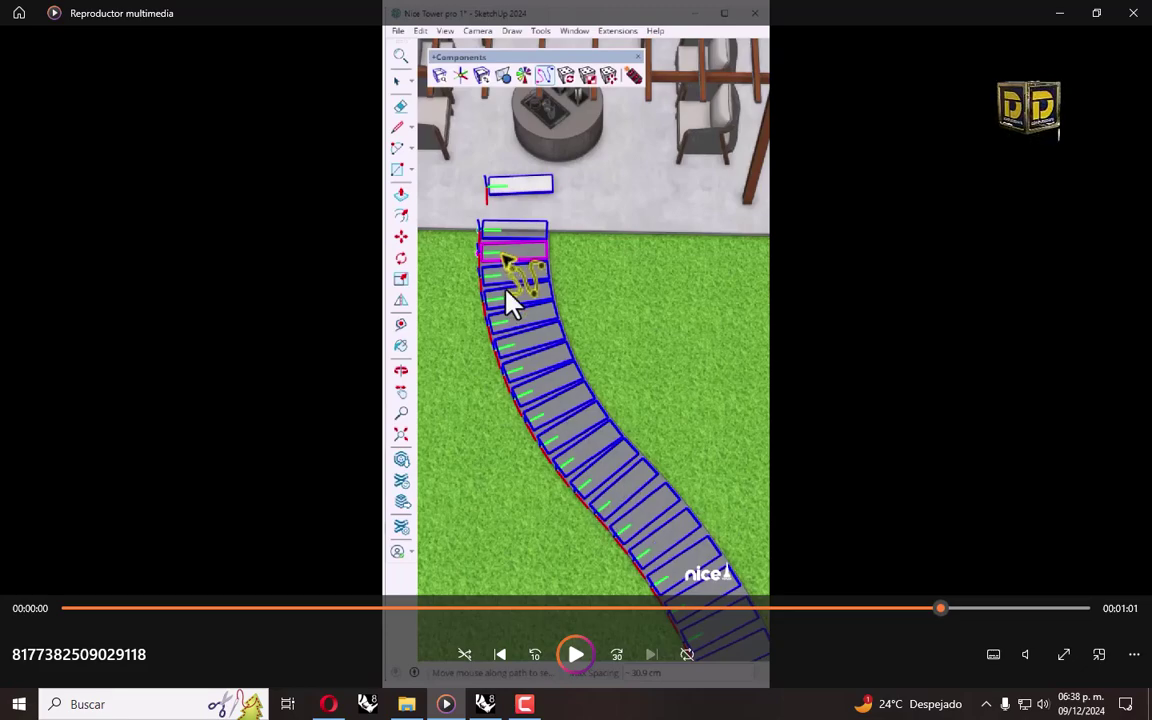
key(alt+Tab)
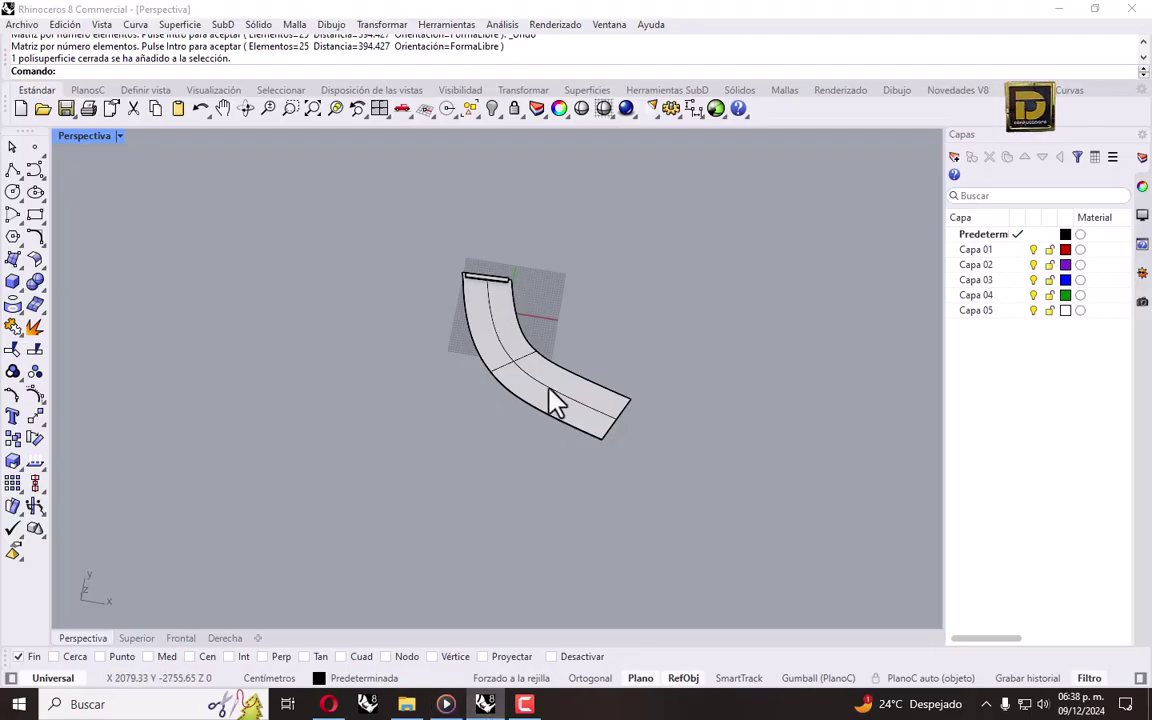
key(alt+Tab)
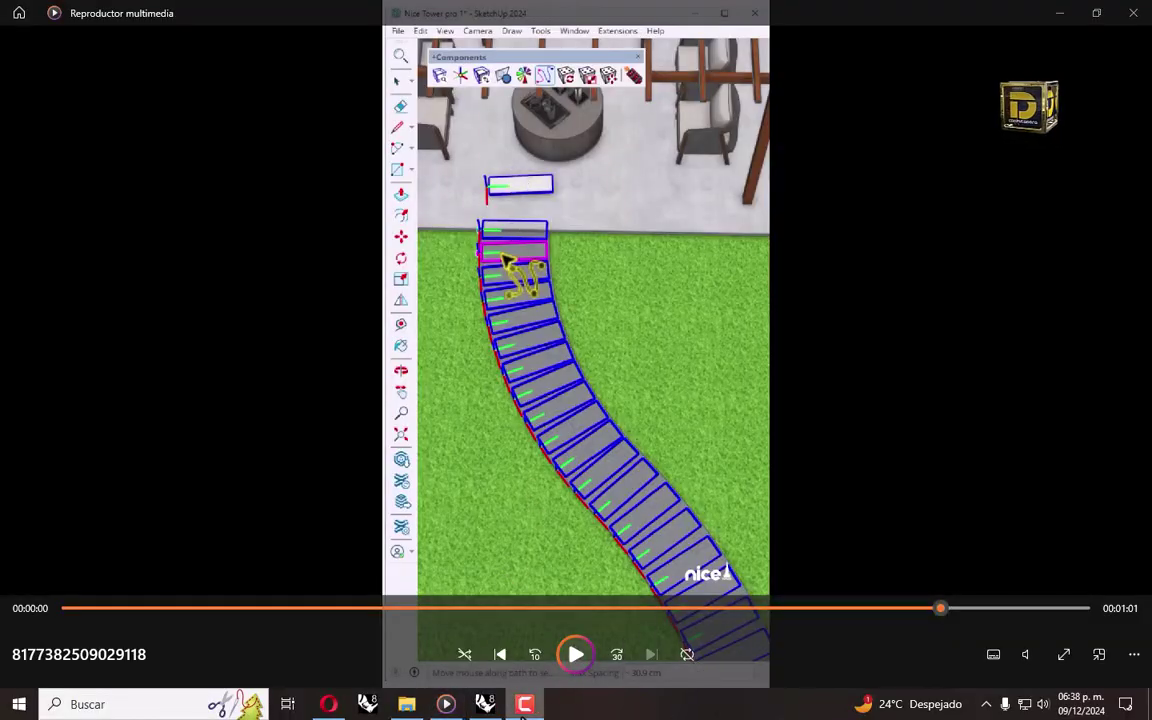
click(527, 706)
- Zoom in on the plank at the slab's starting edge
scroll(481, 257, up, 3)
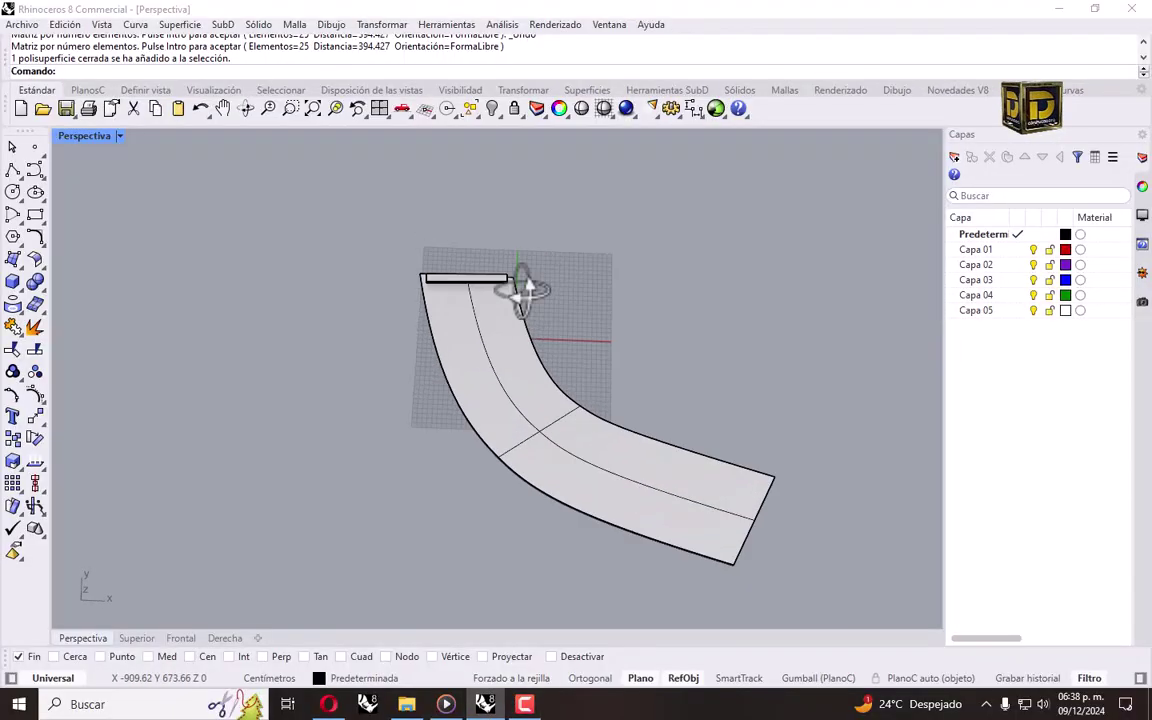
scroll(460, 373, up, 3)
click(458, 362)
scroll(352, 237, up, 2)
- Try picking the plank where it overlaps the slab using the overlap selection list
scroll(350, 260, up, 2)
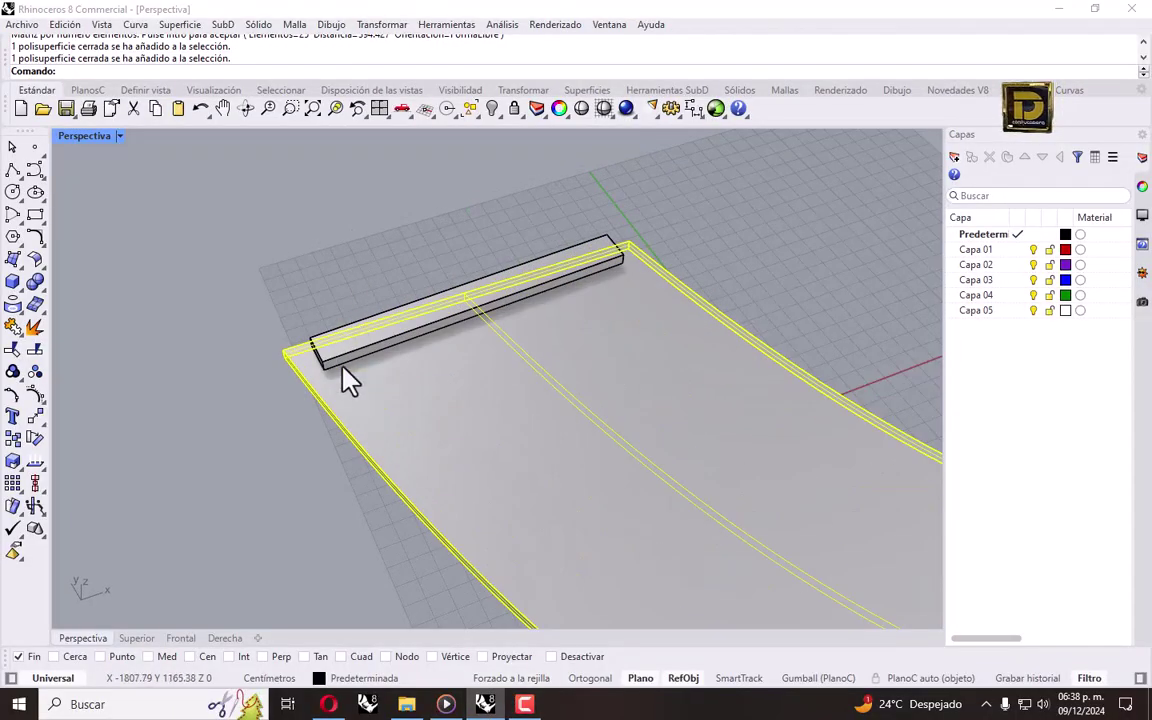
click(324, 370)
click(397, 420)
click(297, 267)
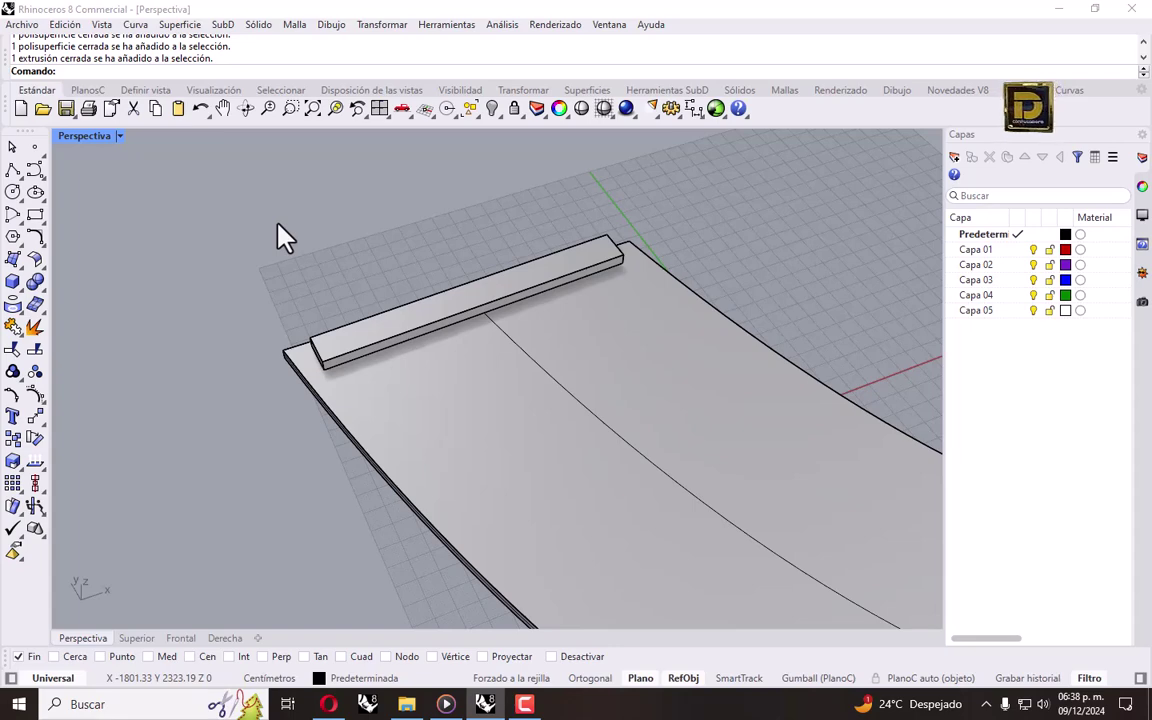
scroll(280, 219, down, 3)
click(342, 262)
scroll(350, 265, up, 3)
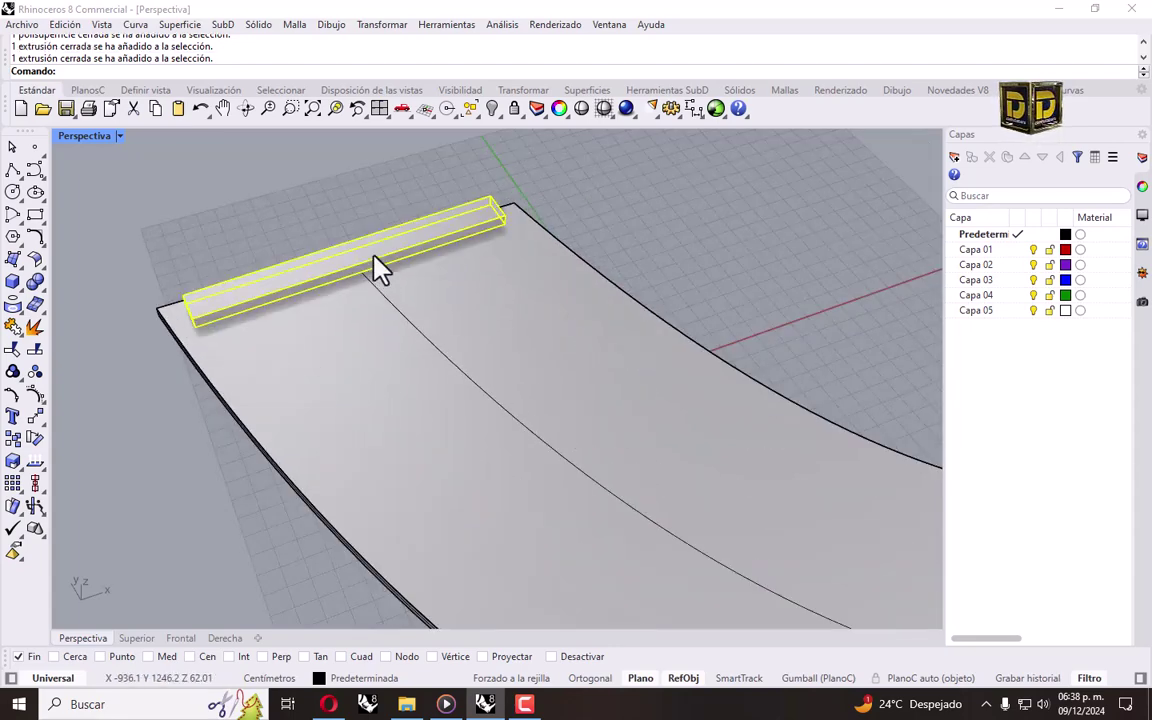
scroll(466, 268, up, 3)
scroll(200, 345, down, 3)
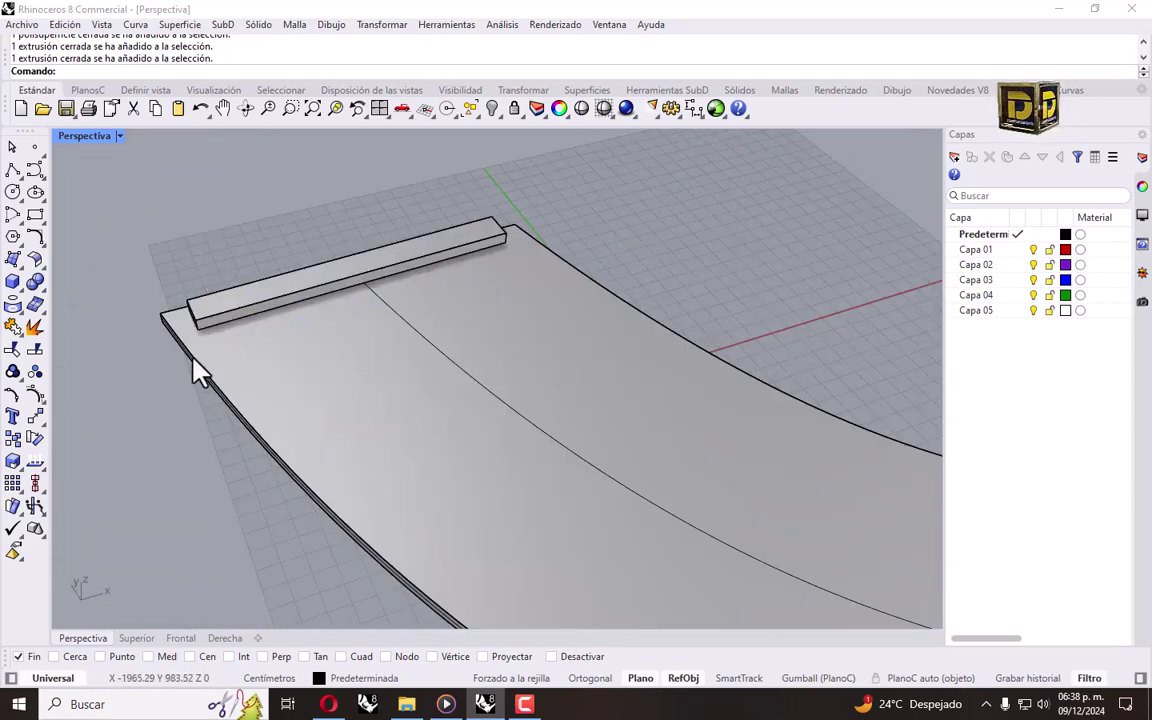
click(200, 366)
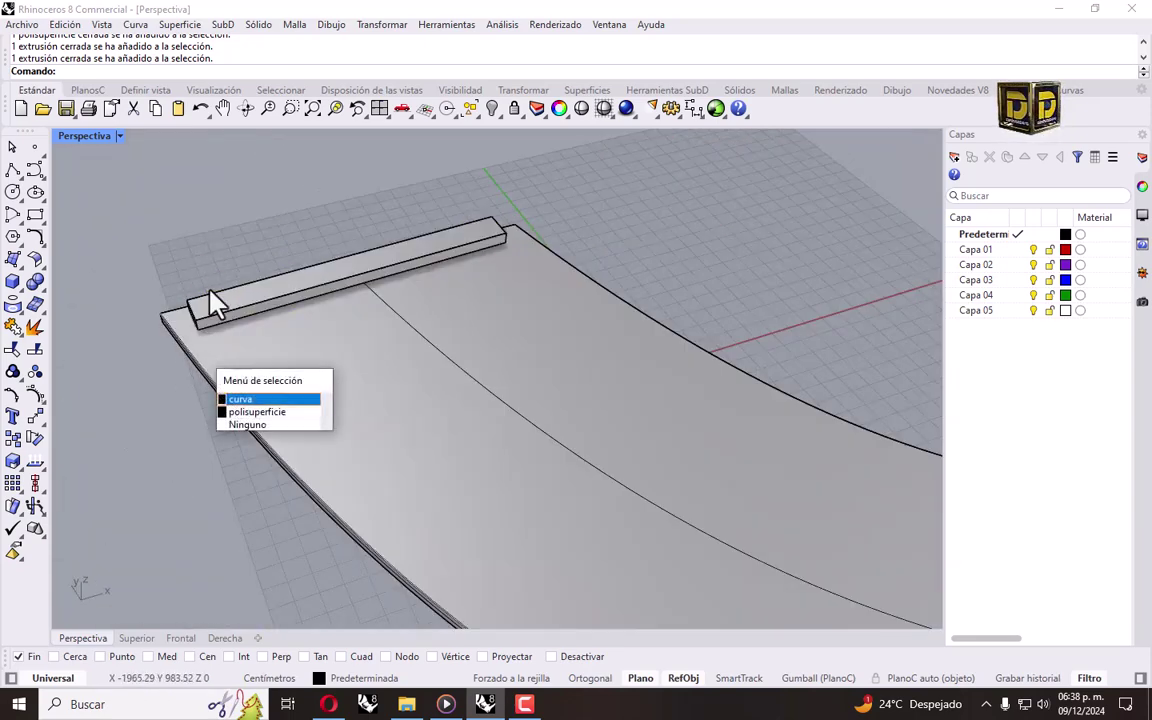
click(228, 210)
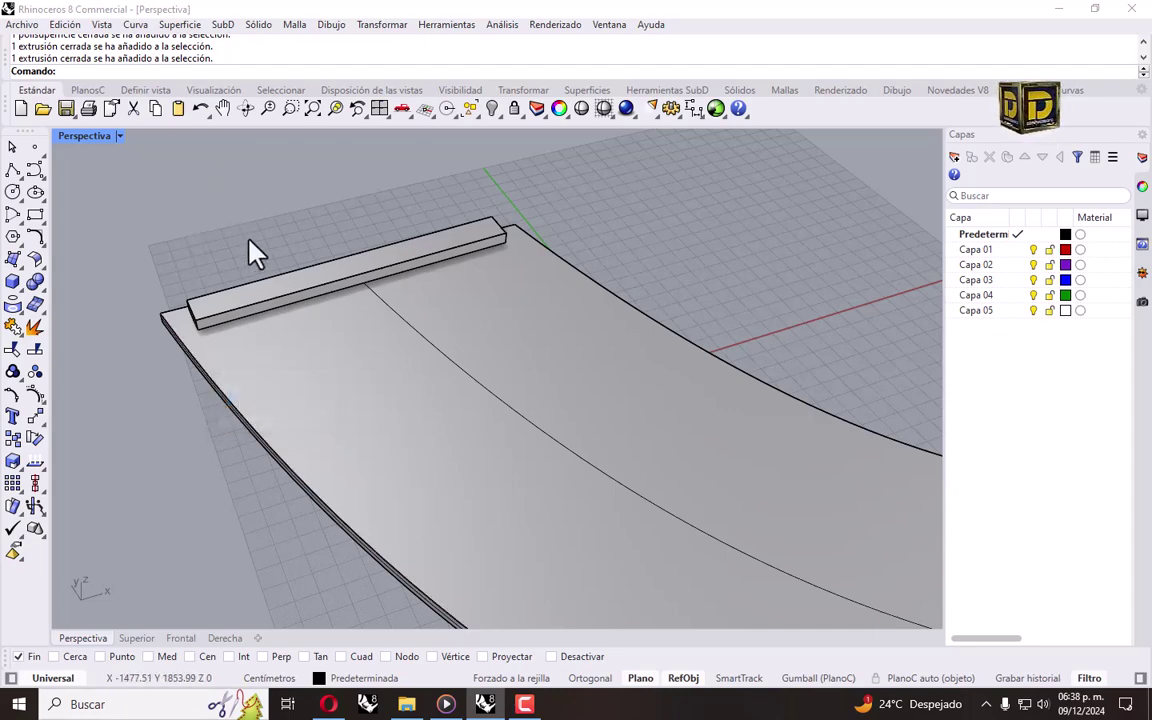
- Reorient the view and select the rectangular plank at the slab's start
mouse_move(249, 239)
shift+right_down()
mouse_move(200, 272)
mouse_move(398, 300)
shift+right_up()
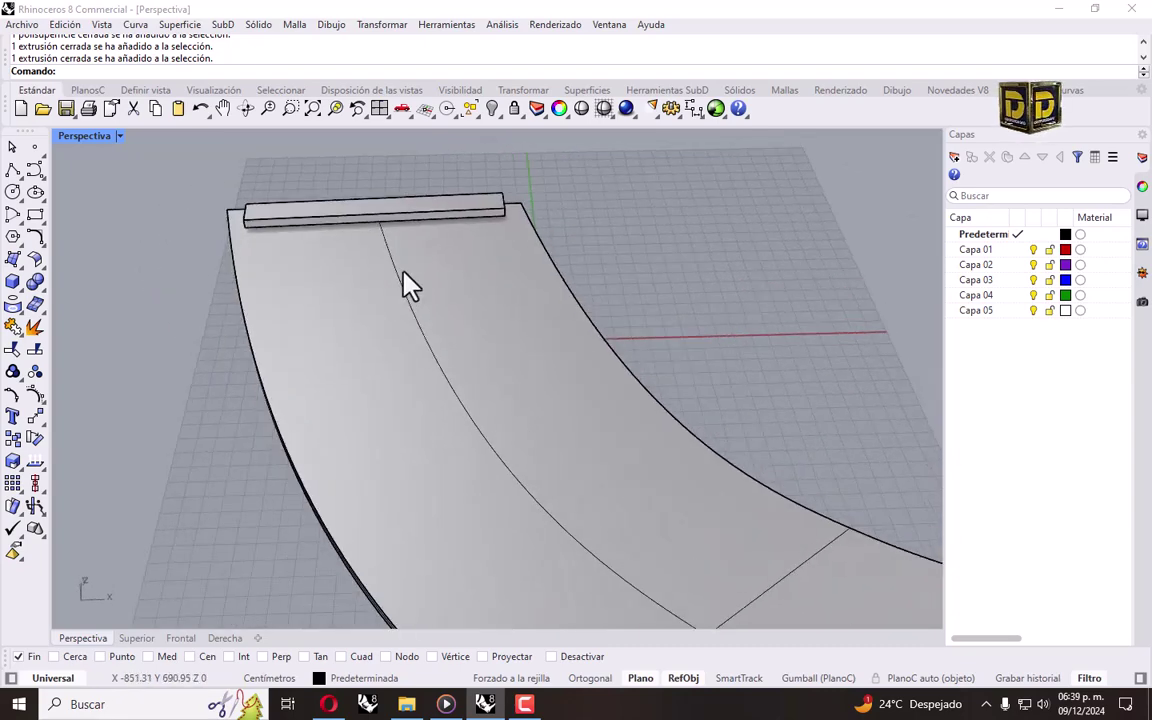
right_drag(410, 285, 368, 244)
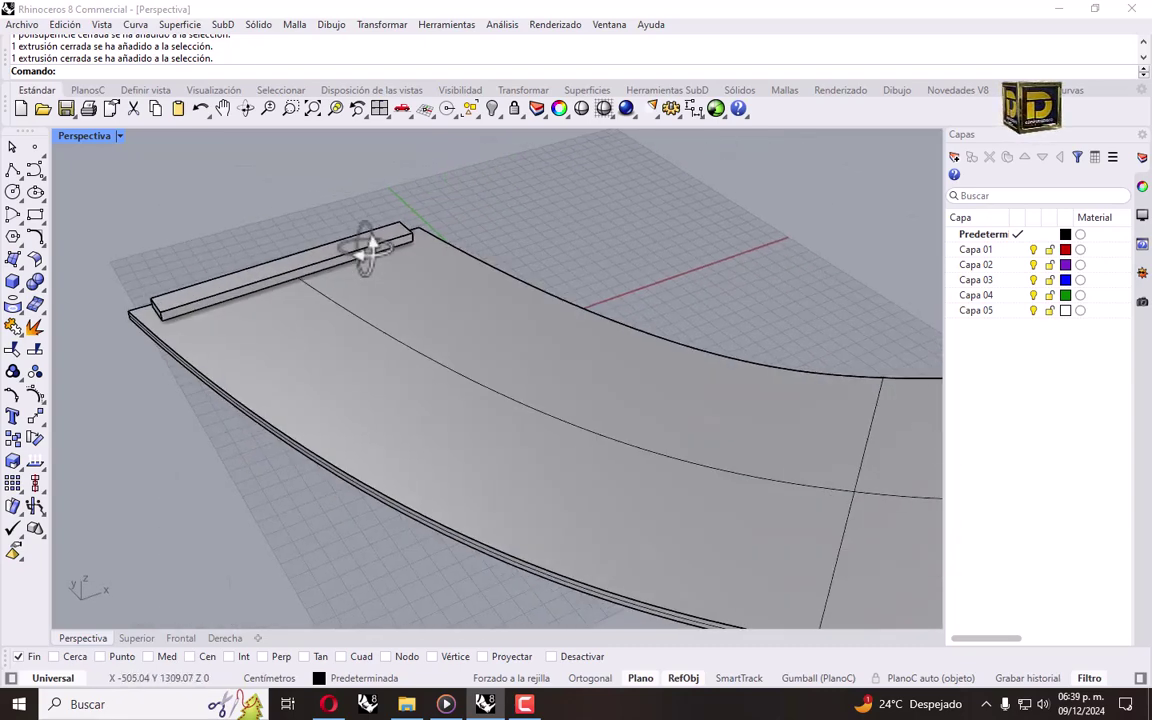
click(187, 300)
key(Escape)
click(216, 318)
click(228, 302)
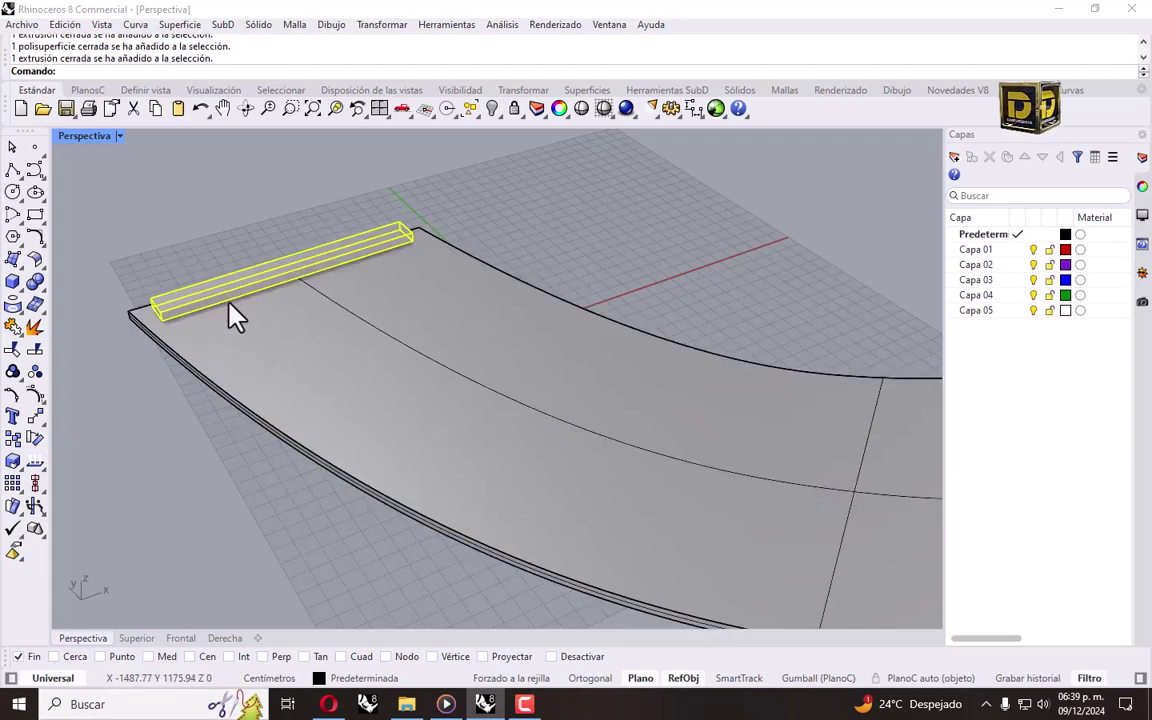
key(Escape)
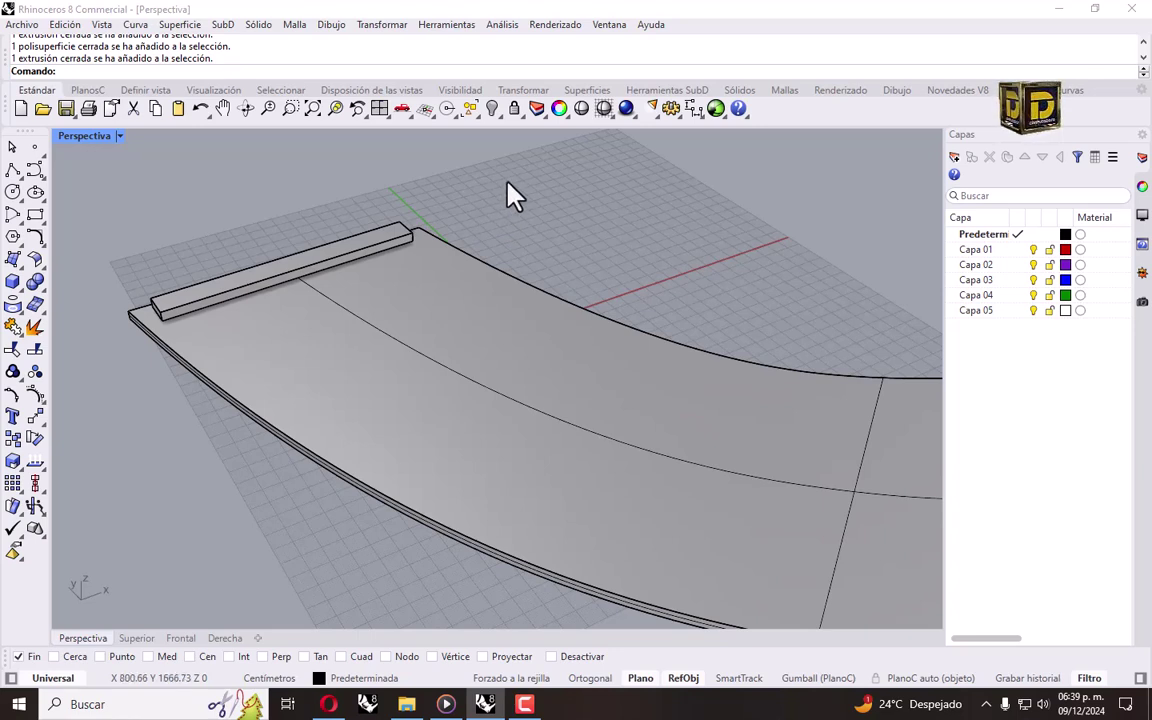
scroll(226, 301, up, 3)
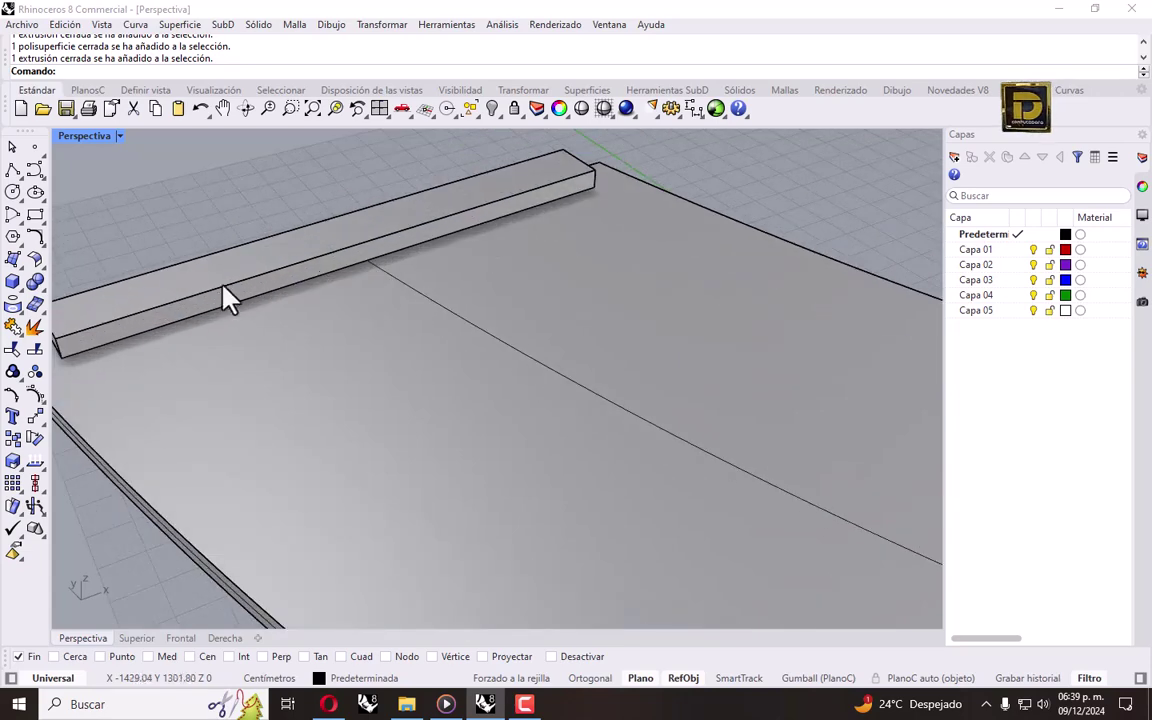
click(226, 301)
scroll(250, 255, down, 3)
scroll(250, 255, down, 1)
- Start Array Along Curve and pick the slab's curved polysurface edge as the path
click(35, 438)
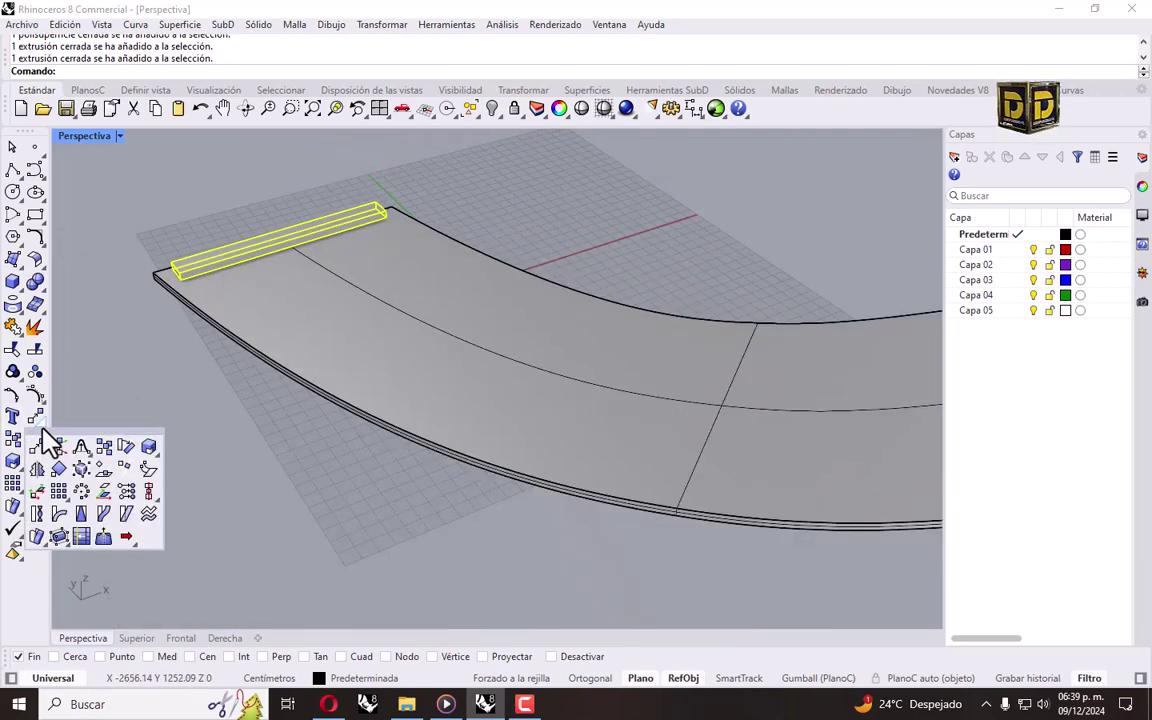
click(62, 490)
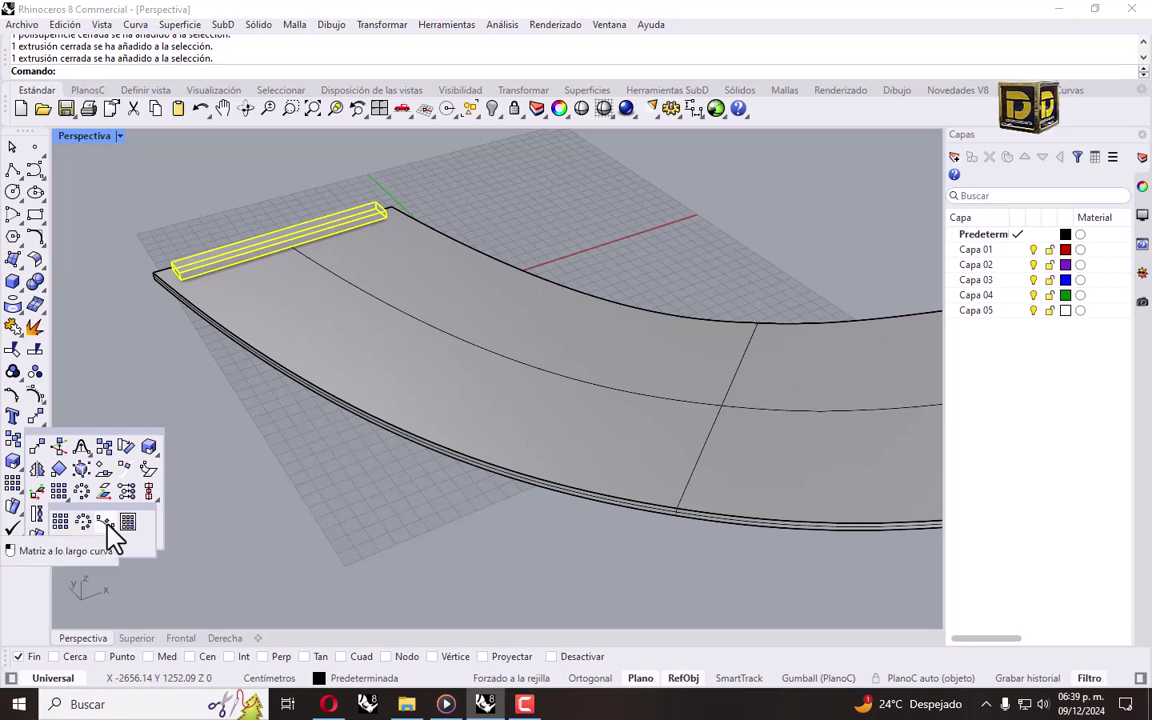
click(106, 522)
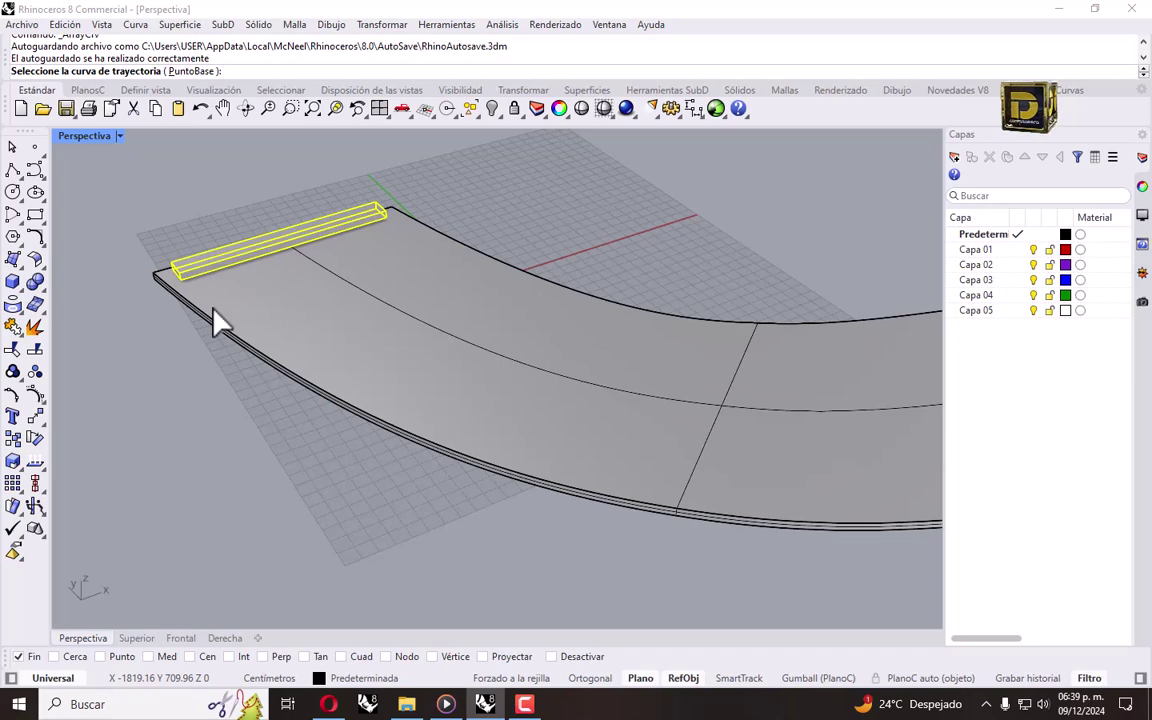
scroll(249, 360, up, 3)
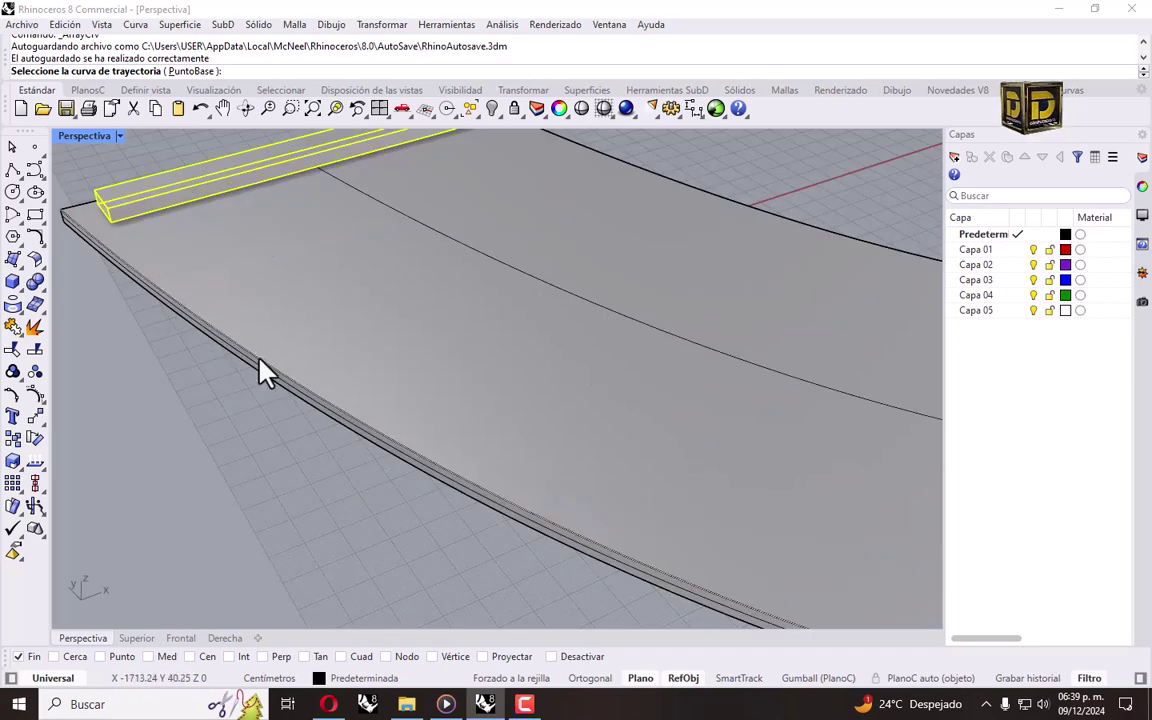
click(258, 372)
click(318, 412)
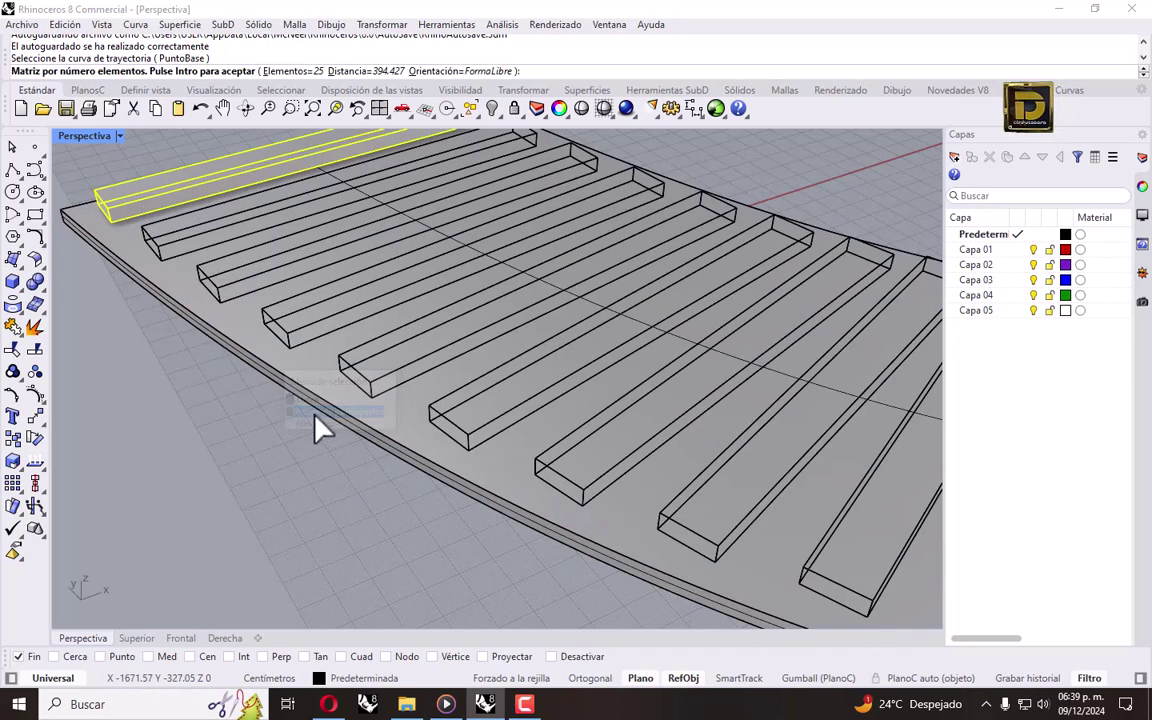
- Orbit and zoom to inspect the 25-plank array preview along the walkway
scroll(232, 319, down, 2)
scroll(231, 314, down, 3)
scroll(373, 167, down, 2)
mouse_move(373, 167)
right_down()
mouse_move(470, 270)
mouse_move(481, 313)
right_up()
scroll(514, 226, up, 3)
scroll(496, 257, up, 3)
scroll(514, 262, up, 1)
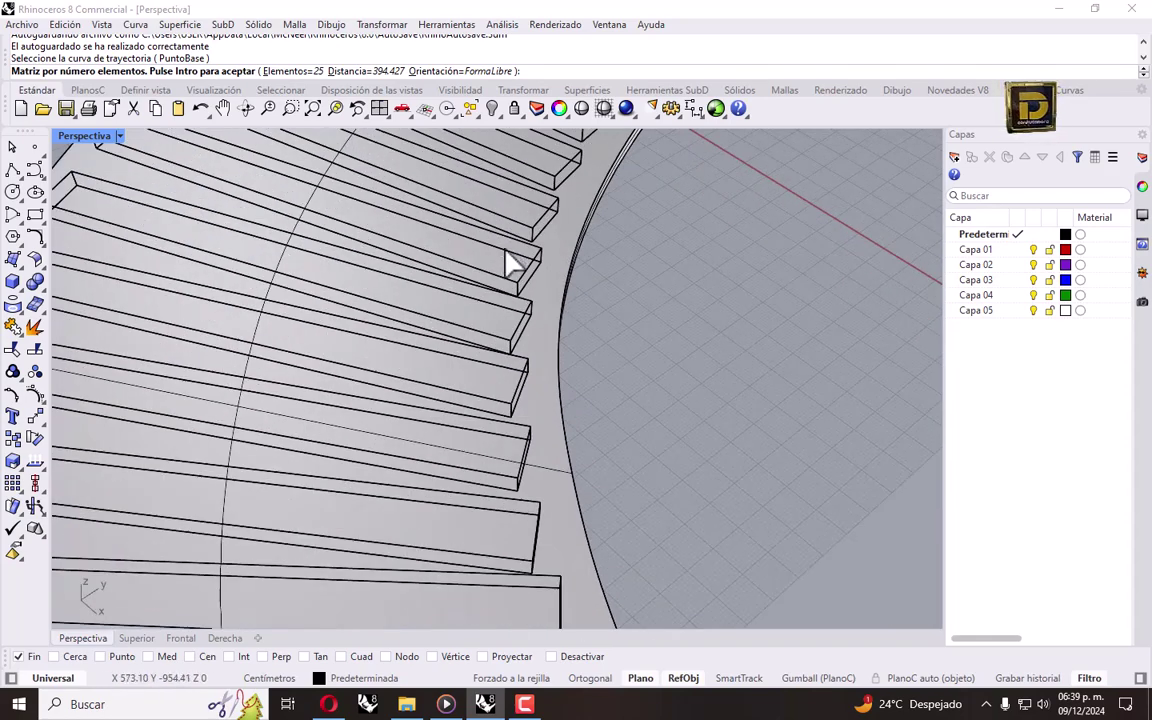
scroll(515, 272, up, 1)
scroll(520, 265, down, 3)
scroll(525, 260, up, 3)
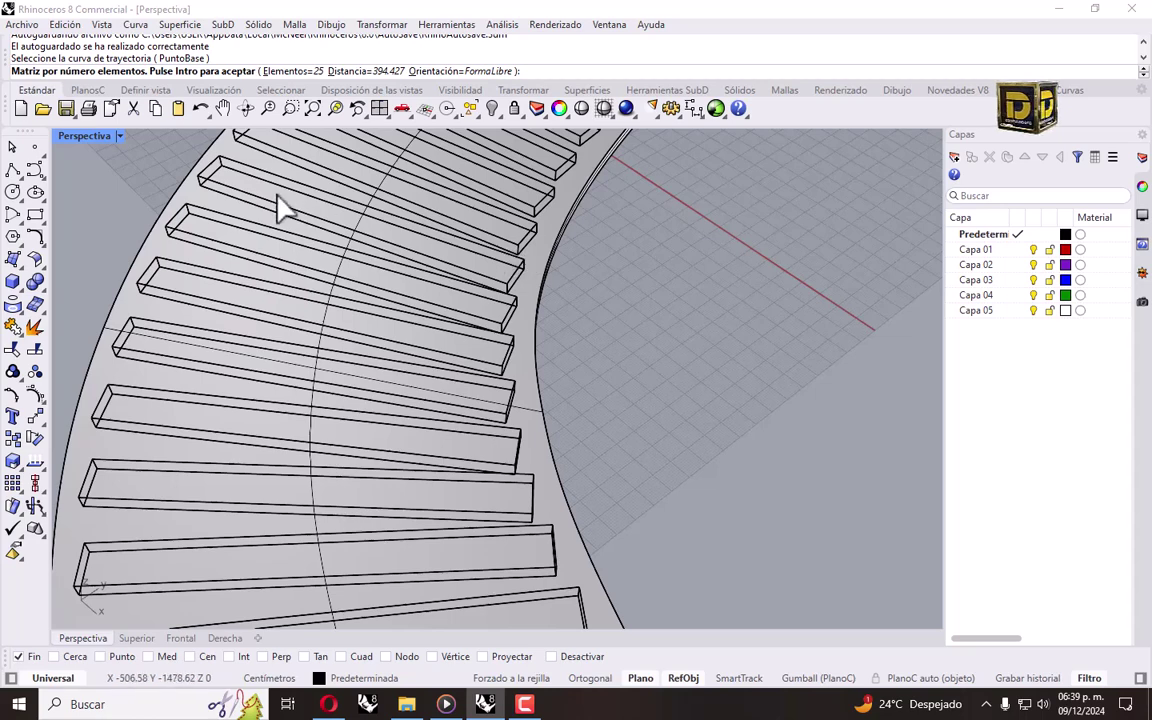
scroll(290, 247, down, 3)
scroll(300, 240, down, 2)
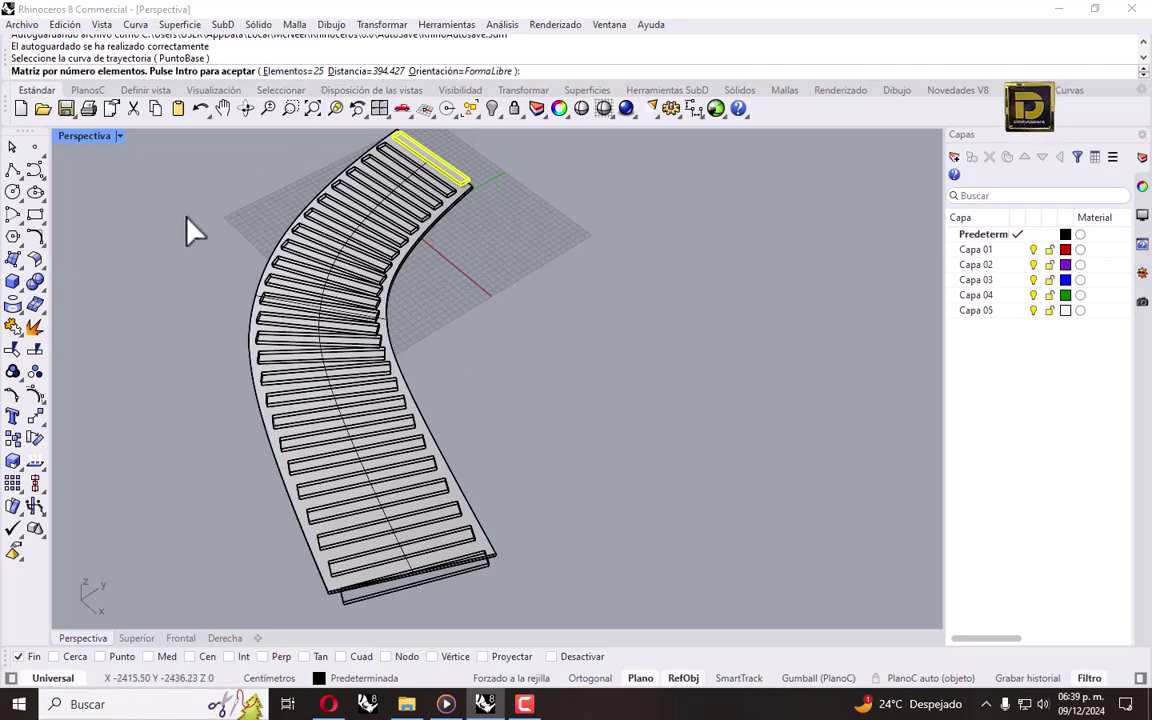
right_drag(180, 220, 275, 245)
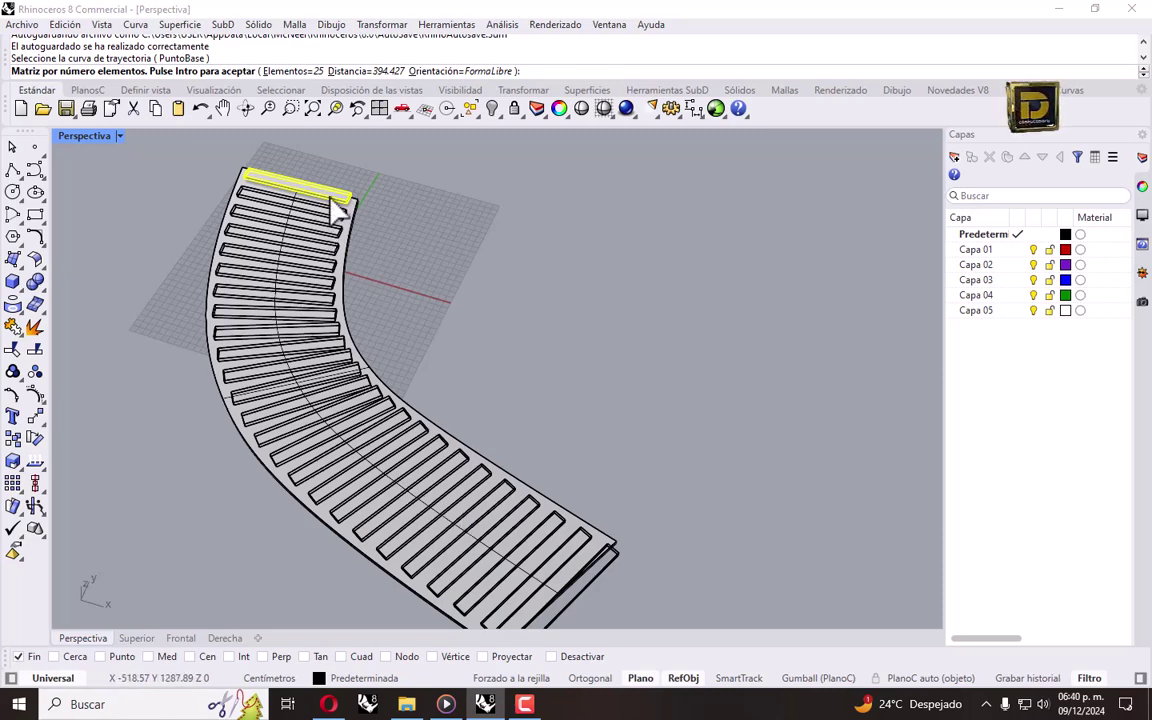
- Try the array with 10 planks, then with spacing distances of 120 and 500
click(292, 71)
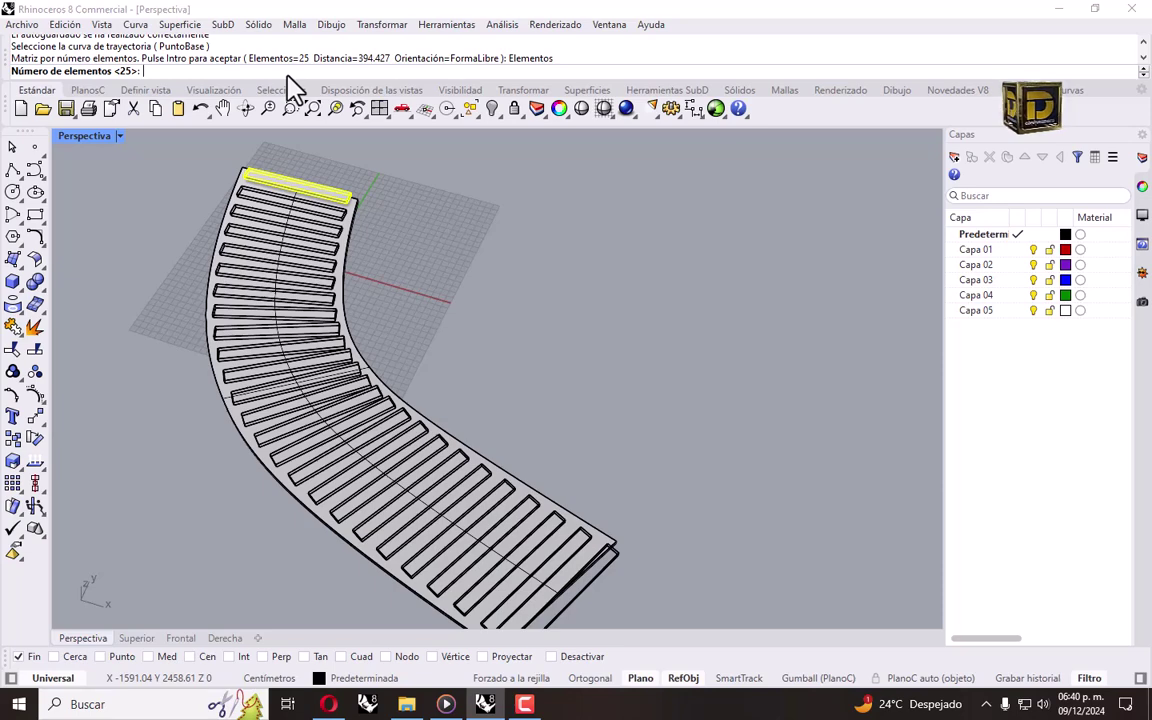
text(10)
key(Return)
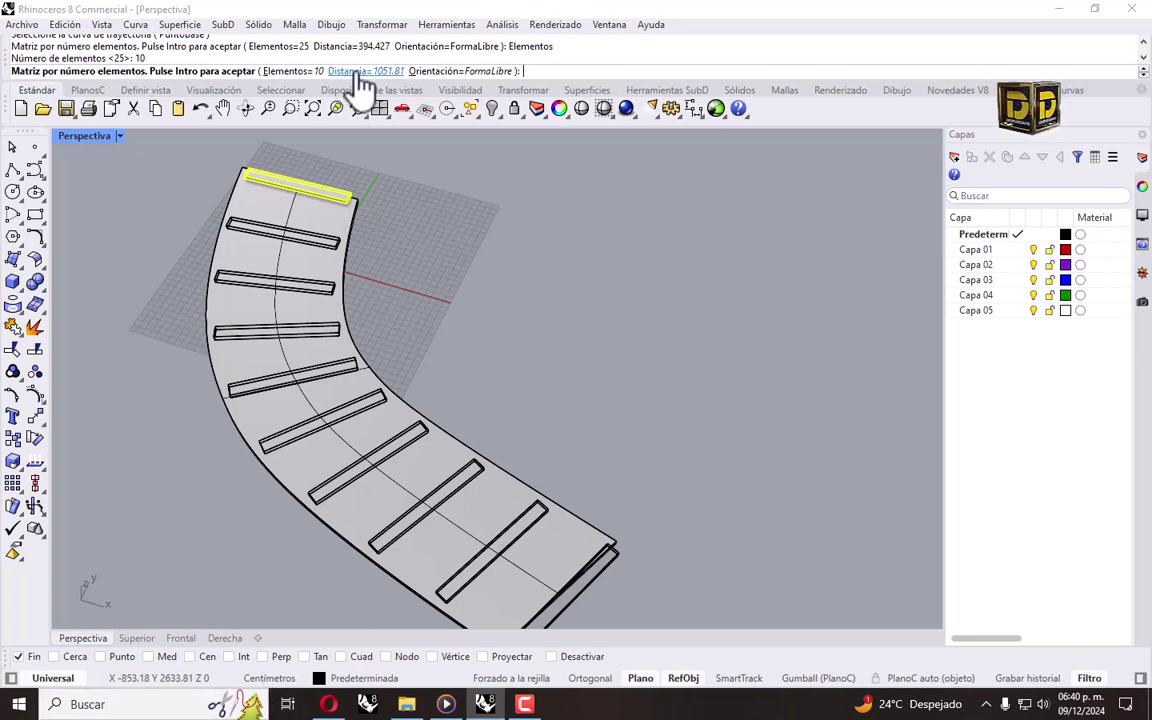
click(360, 72)
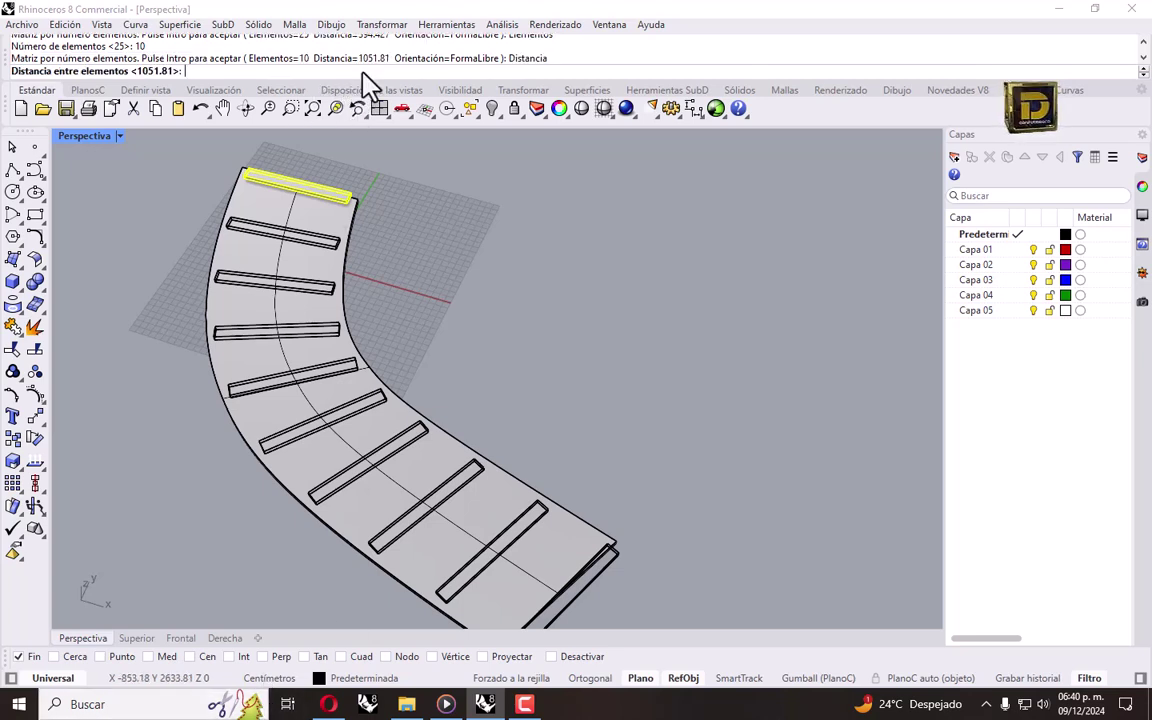
text(120)
key(Return)
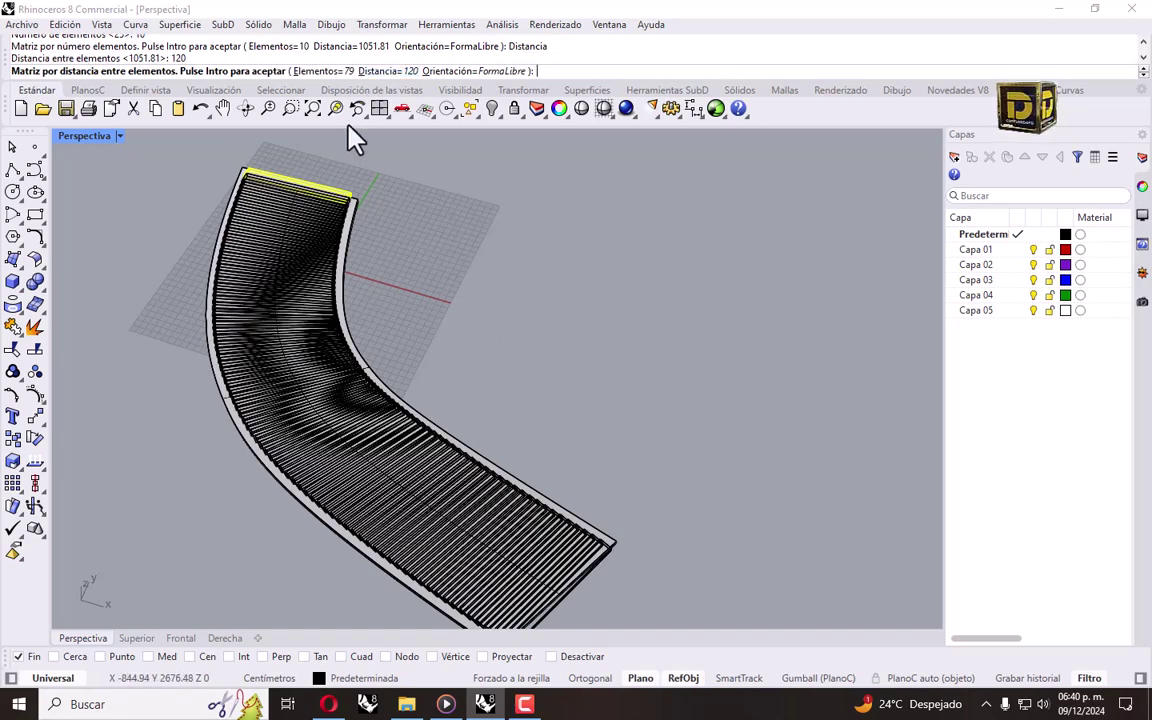
click(395, 70)
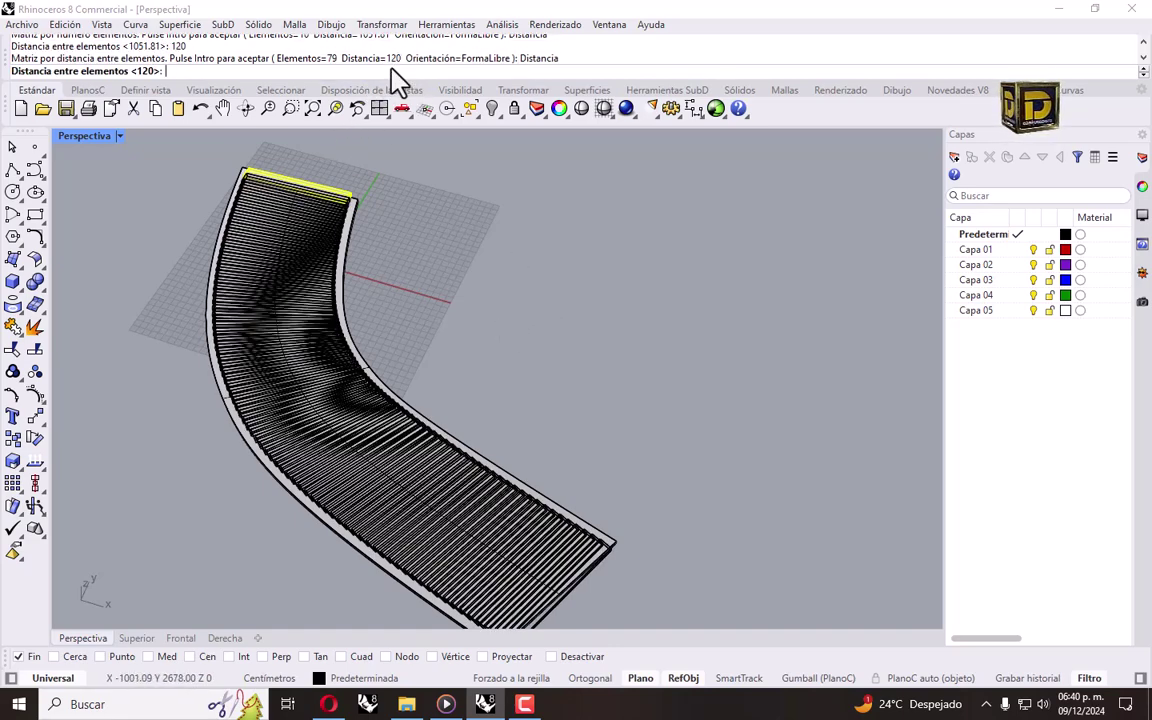
text(500)
key(Return)
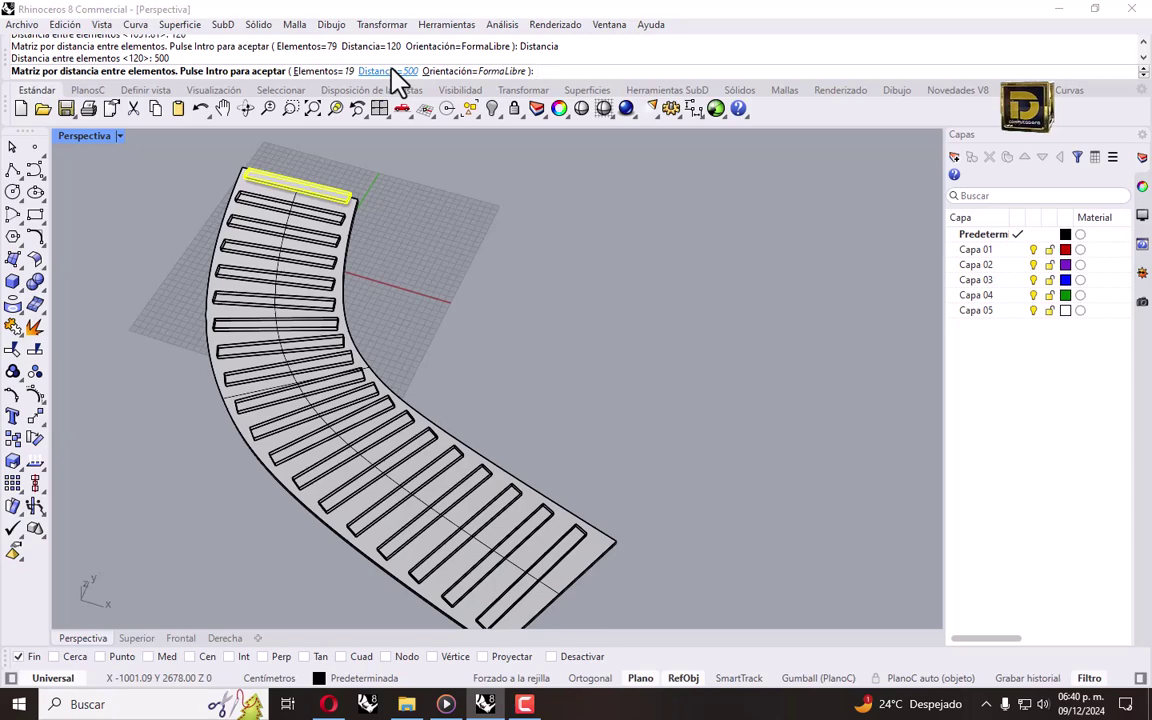
- Set the plank count to 22, then 25, and accept the array
click(318, 72)
text(22)
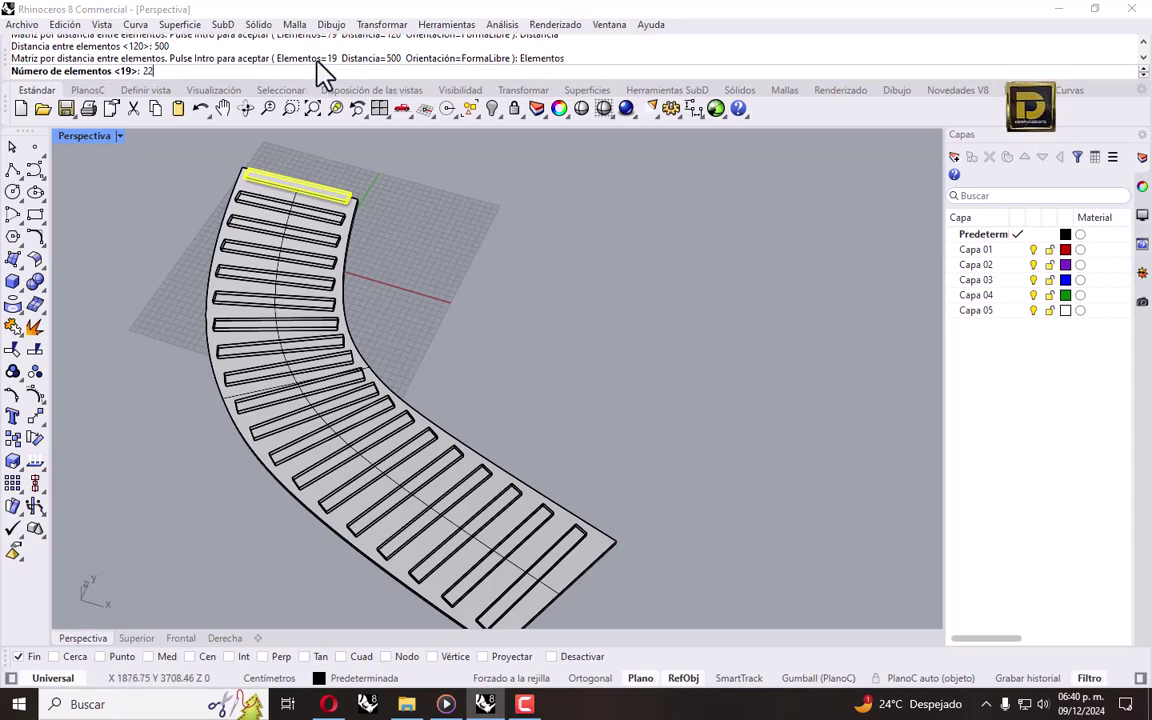
key(Return)
mouse_move(355, 185)
right_down()
mouse_move(492, 275)
mouse_move(471, 244)
mouse_move(496, 252)
mouse_move(497, 383)
mouse_move(514, 291)
right_up()
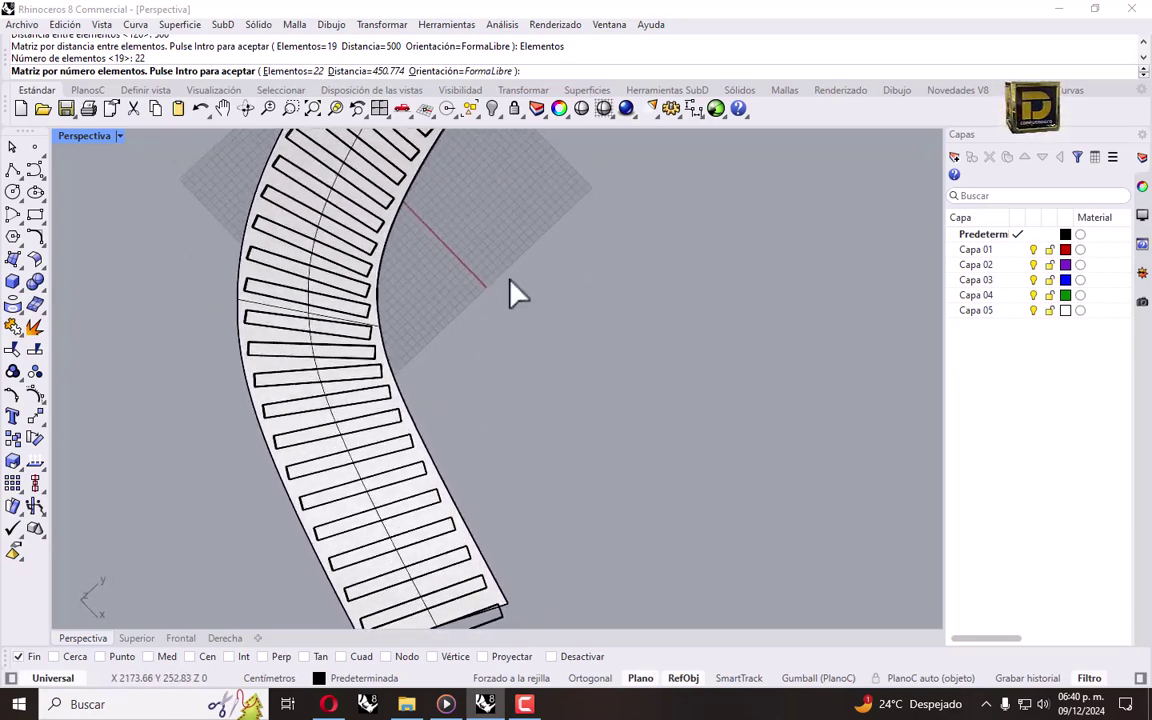
click(285, 71)
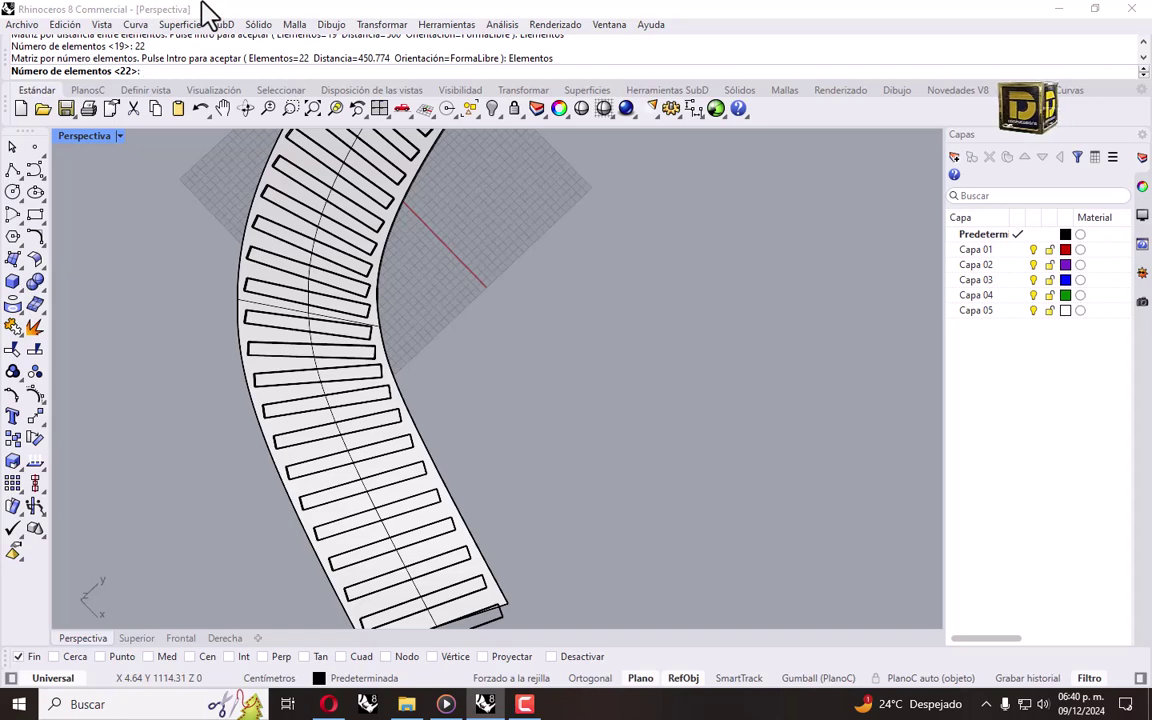
text(25)
key(Return)
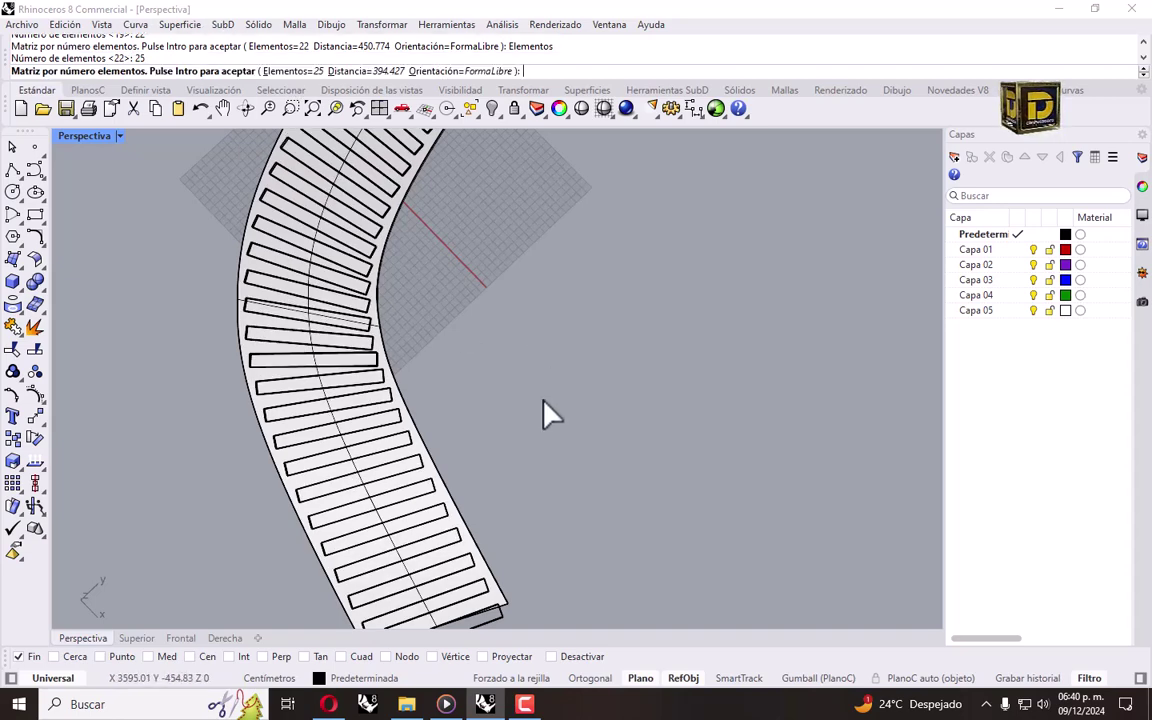
scroll(530, 405, down, 3)
key(Return)
right_drag(480, 322, 617, 470)
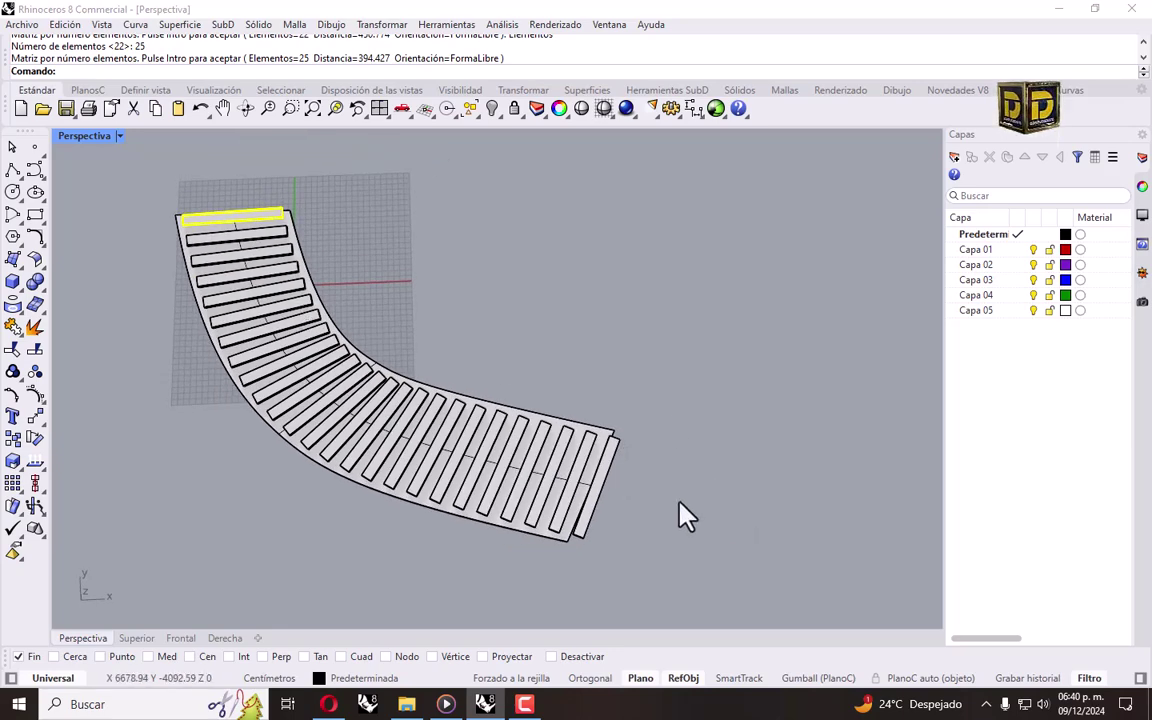
scroll(640, 490, up, 3)
- Delete the overhanging last plank at the walkway's far end
click(614, 472)
key(Delete)
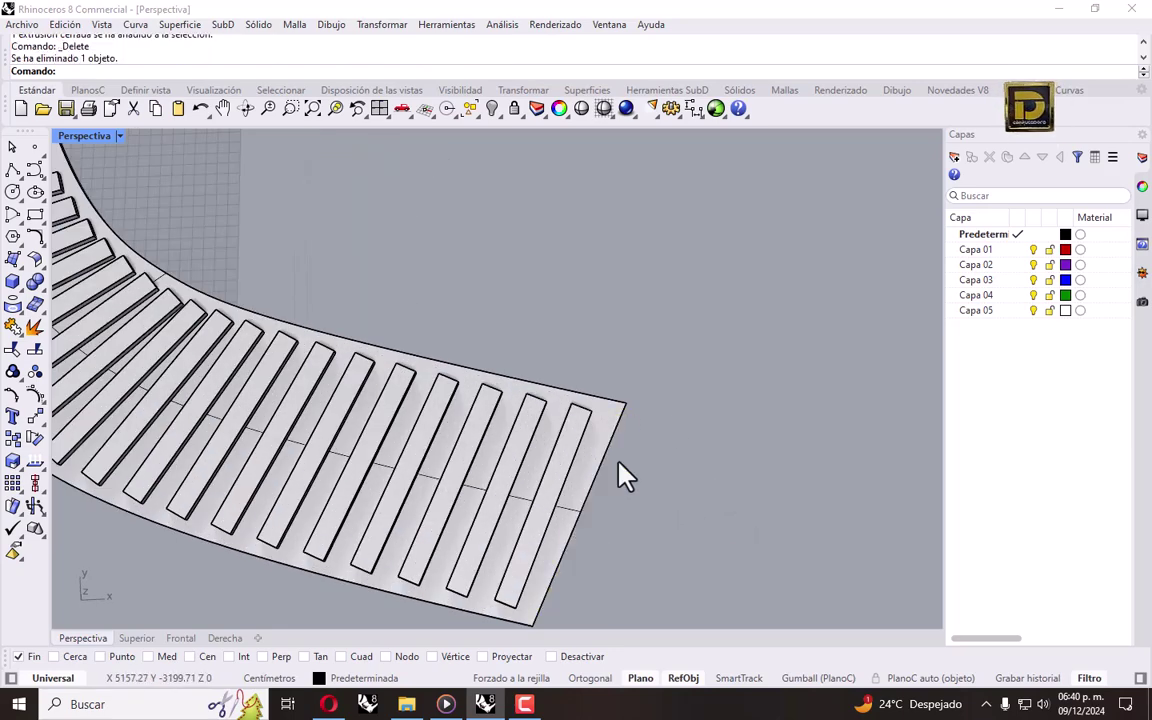
scroll(630, 473, down, 3)
scroll(560, 430, down, 2)
right_drag(563, 430, 530, 410)
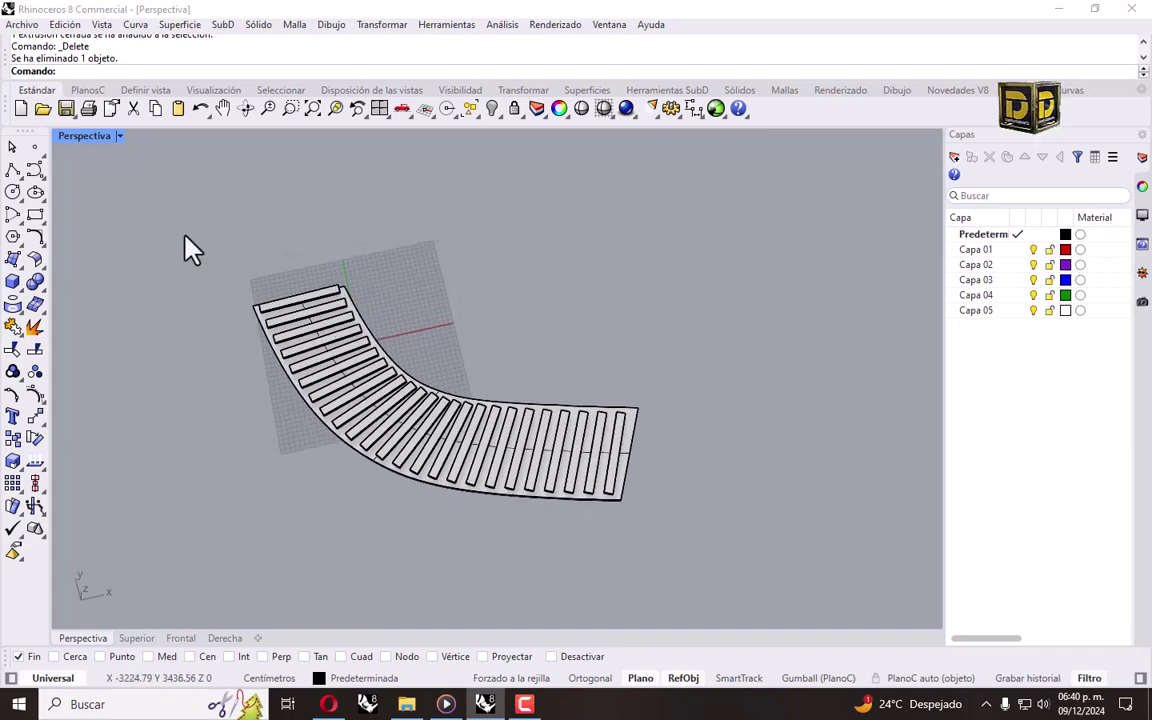
- Try moving the top plank past the array's end, then undo the move
drag(185, 249, 450, 463)
click(424, 290)
drag(340, 313, 612, 514)
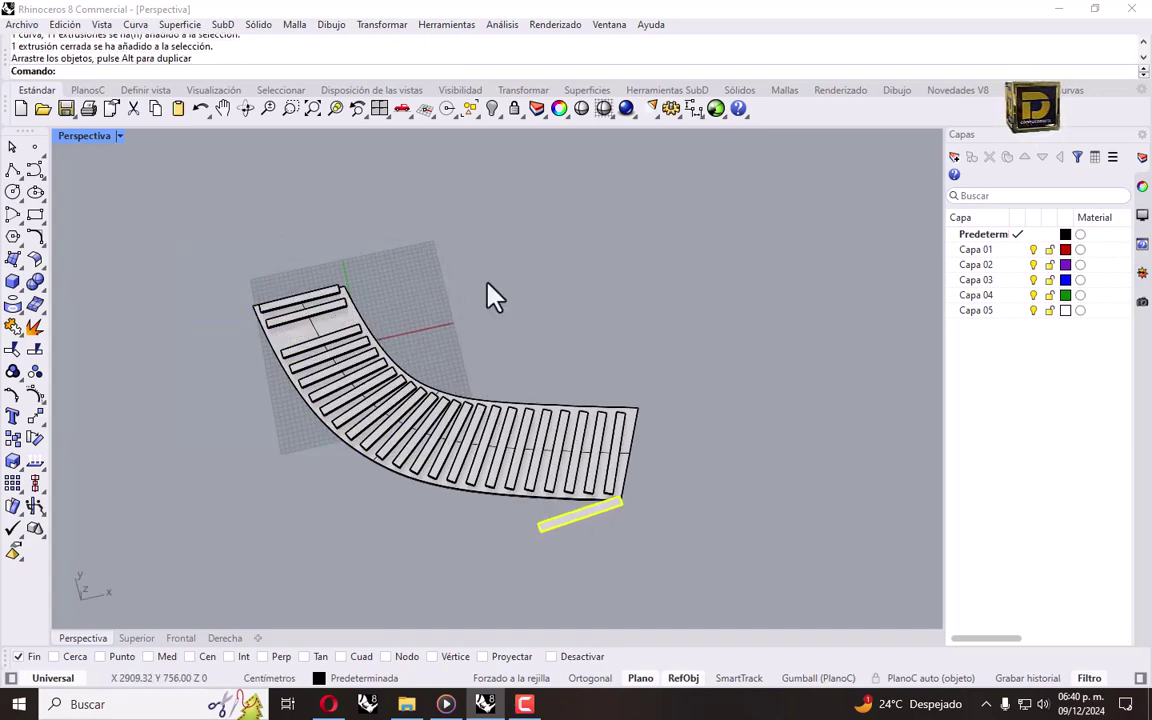
click(490, 296)
key(ctrl+z)
key(Escape)
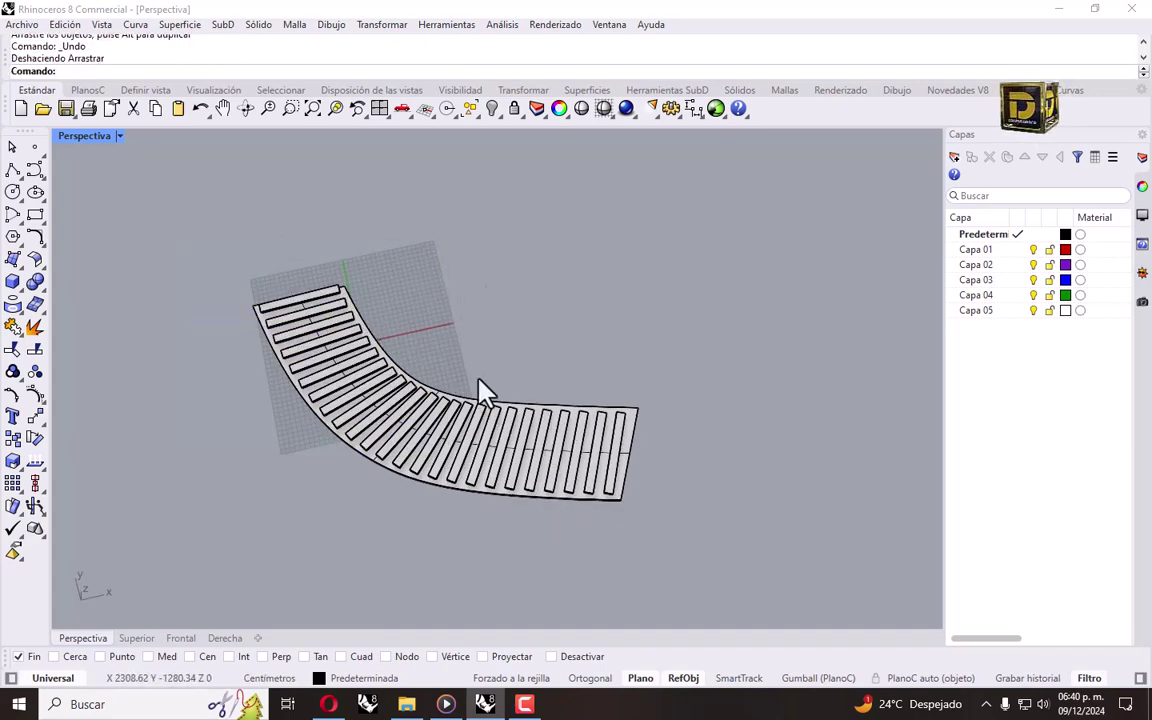
right_drag(481, 391, 550, 240)
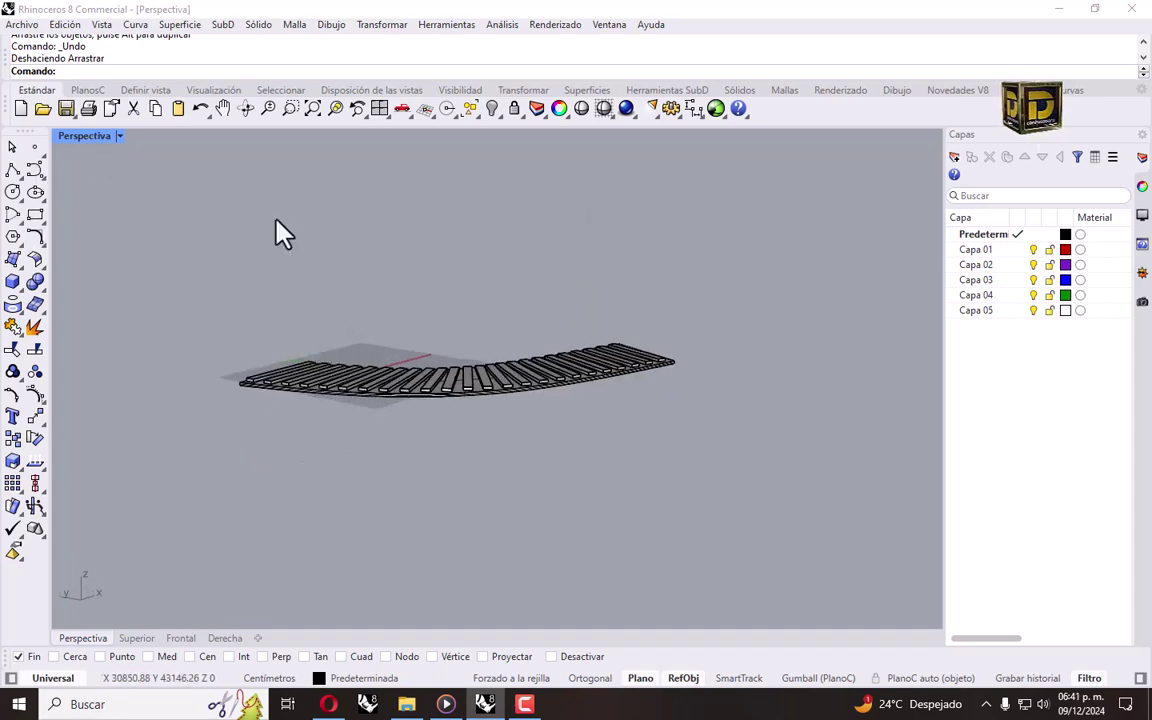
mouse_move(283, 231)
right_down()
mouse_move(463, 391)
mouse_move(495, 337)
mouse_move(417, 237)
mouse_move(514, 321)
mouse_move(522, 391)
right_up()
- Replay the reference video from the start, skip ahead to 0:47, and pause
click(446, 704)
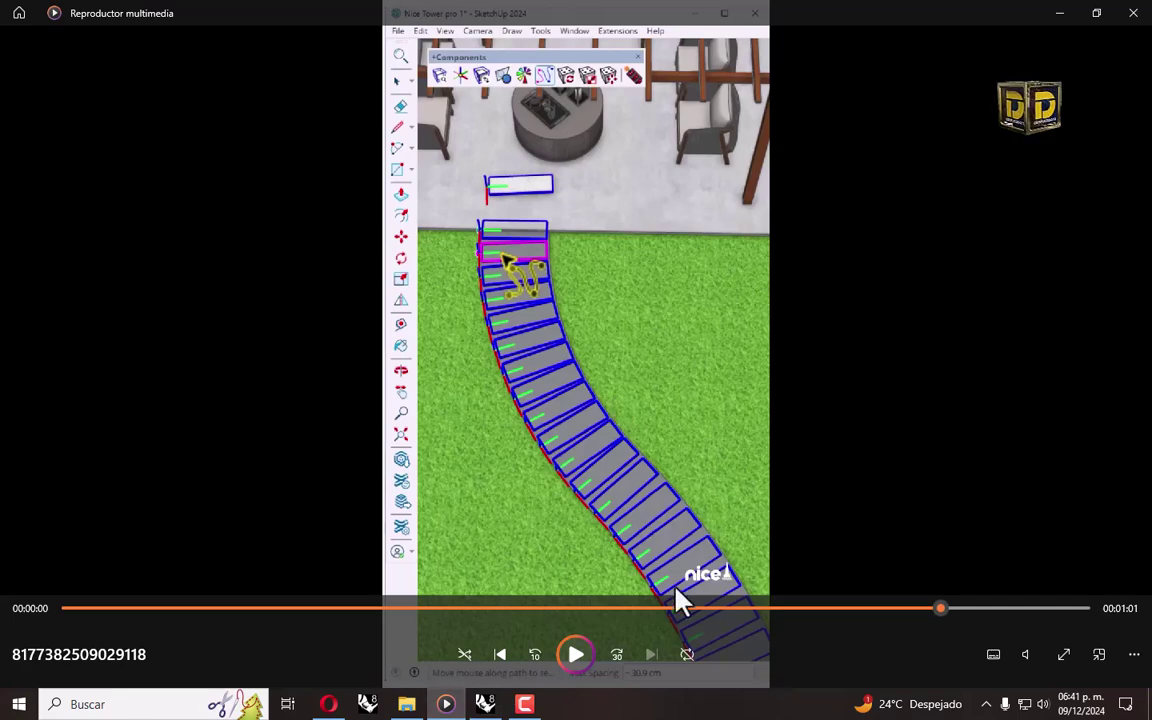
click(463, 608)
click(67, 608)
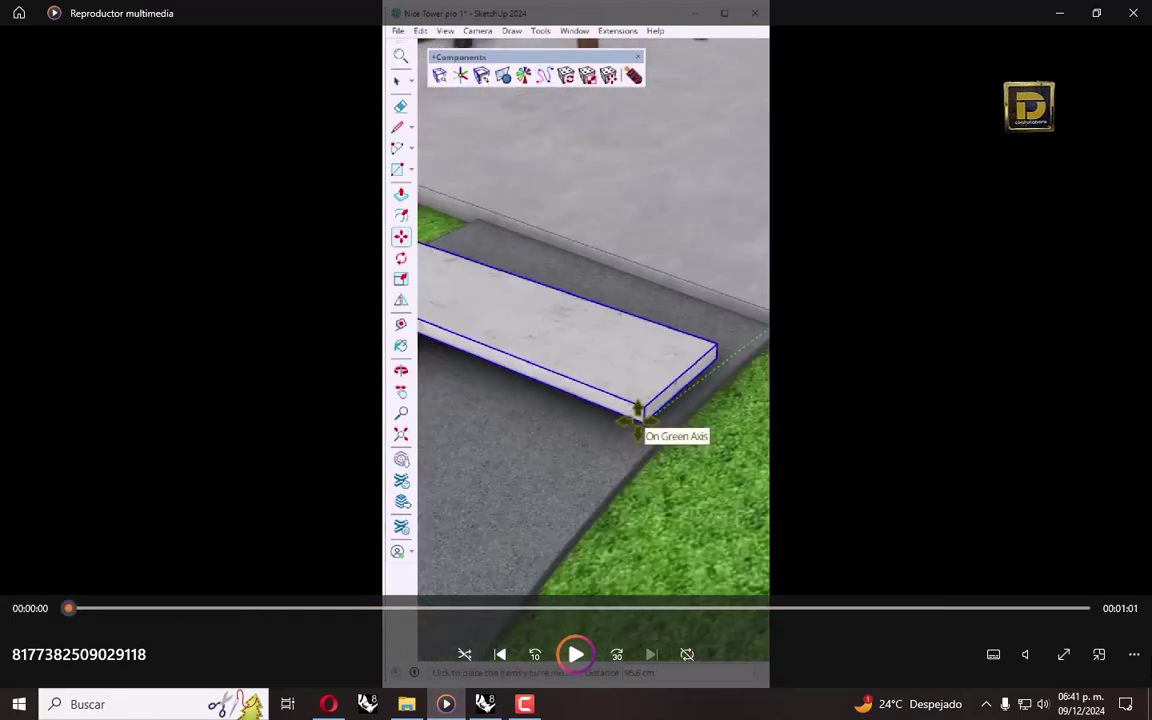
click(572, 652)
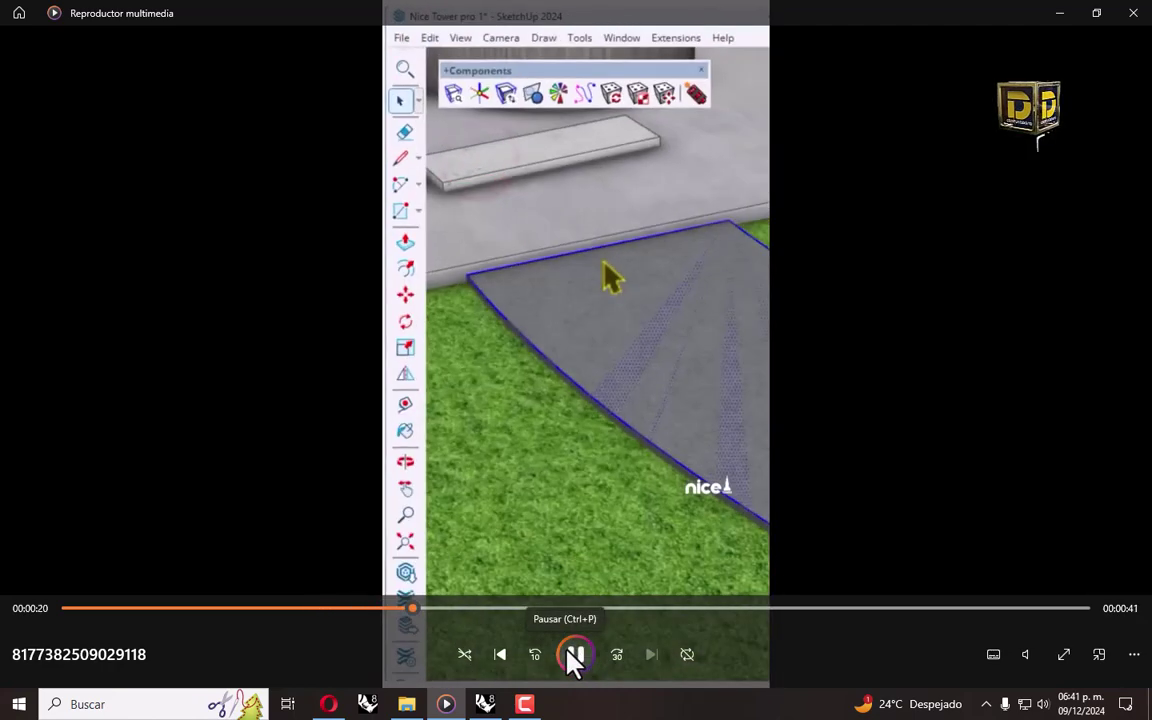
drag(602, 608, 825, 608)
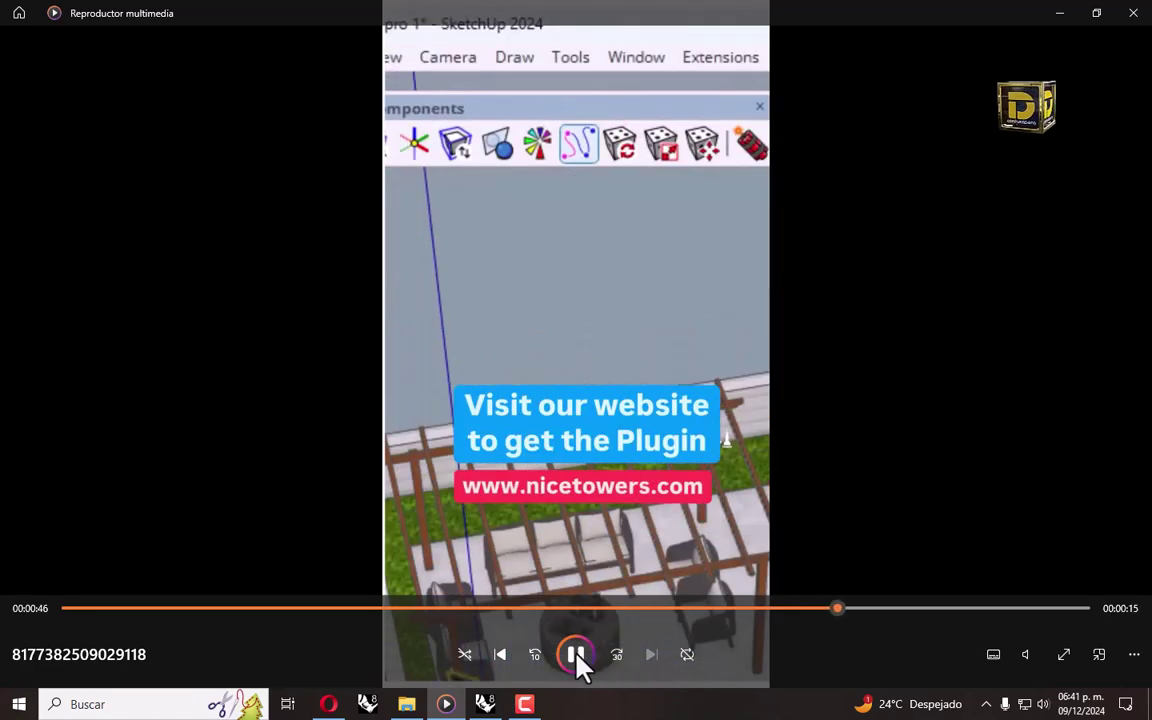
click(578, 658)
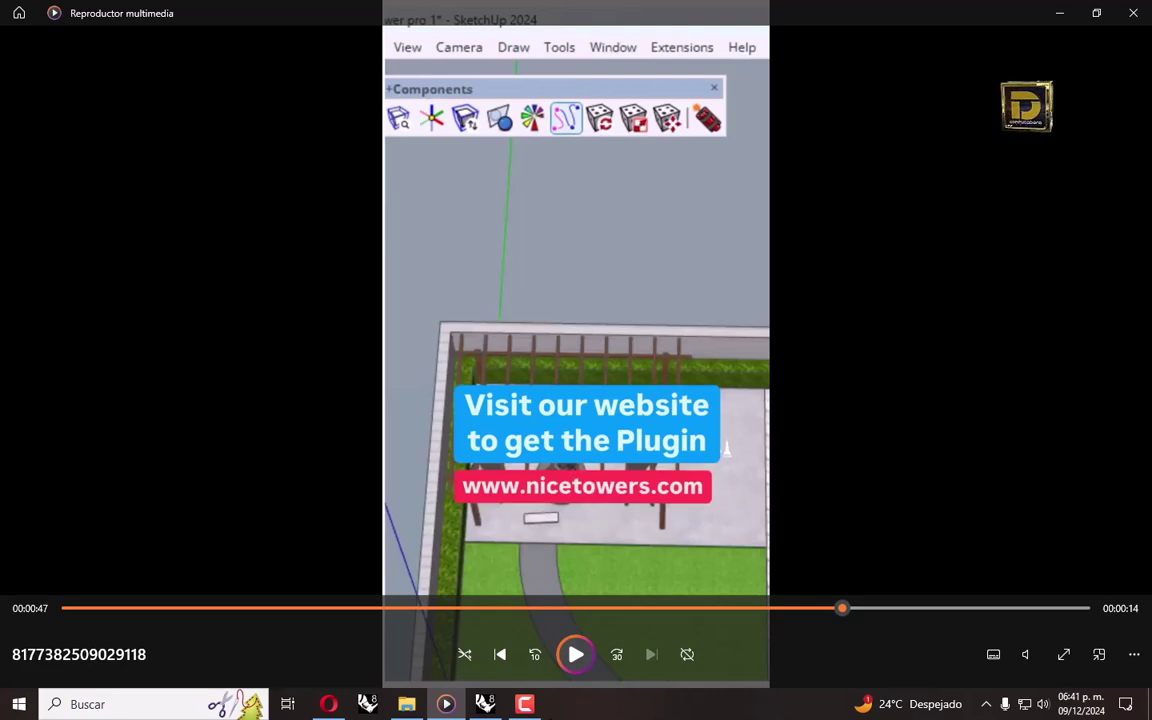
- Return to Rhino and zoom in on the planked curved walkway
key(alt+Tab)
mouse_move(535, 339)
right_down()
mouse_move(360, 224)
mouse_move(440, 283)
mouse_move(447, 424)
right_up()
scroll(440, 283, up, 3)
scroll(514, 476, up, 2)
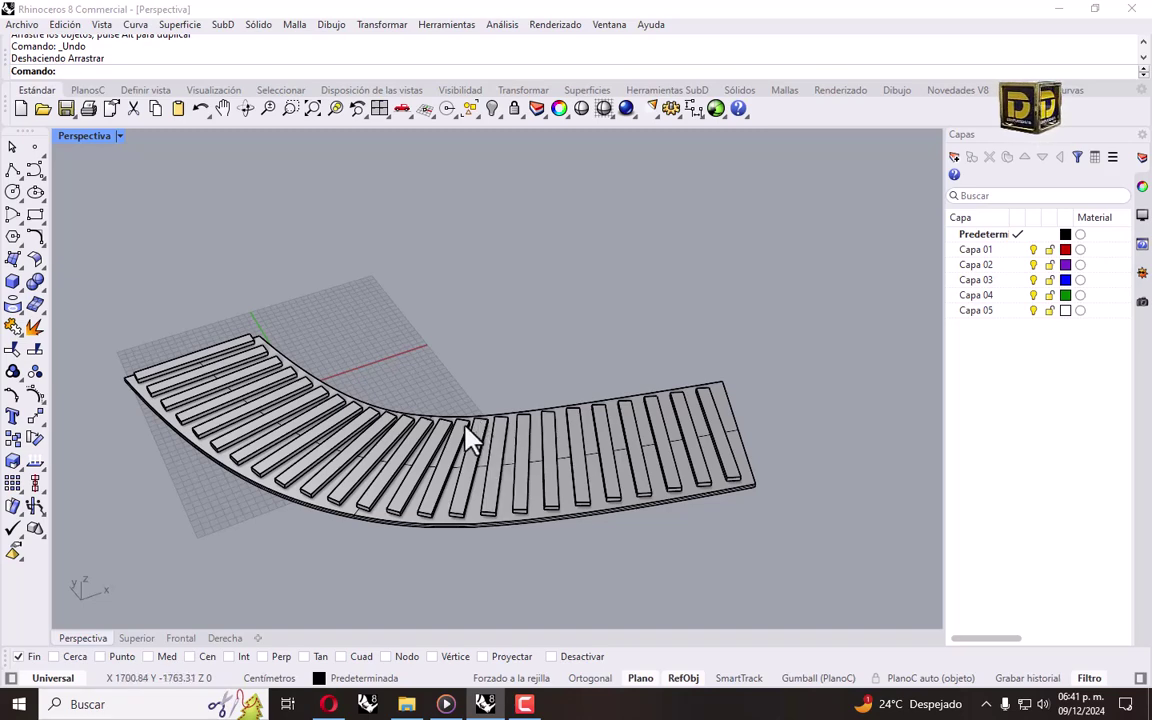
scroll(760, 438, up, 2)
scroll(743, 455, up, 3)
click(697, 373)
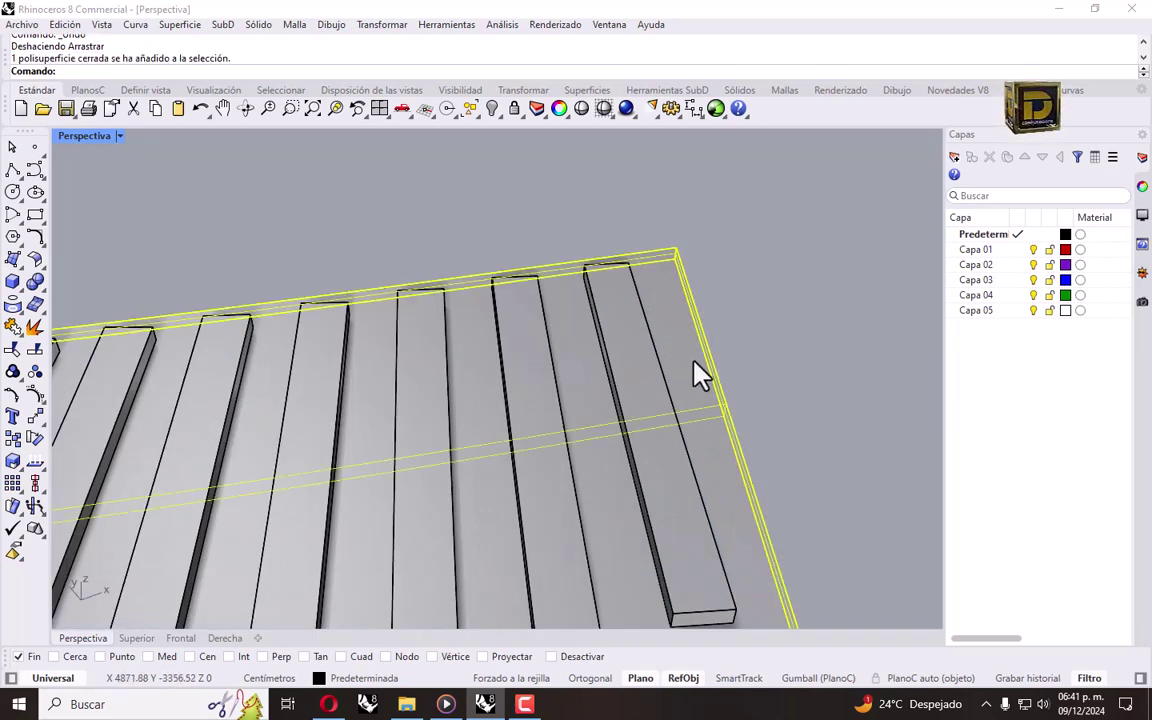
scroll(697, 373, down, 6)
scroll(200, 336, up, 5)
key(Escape)
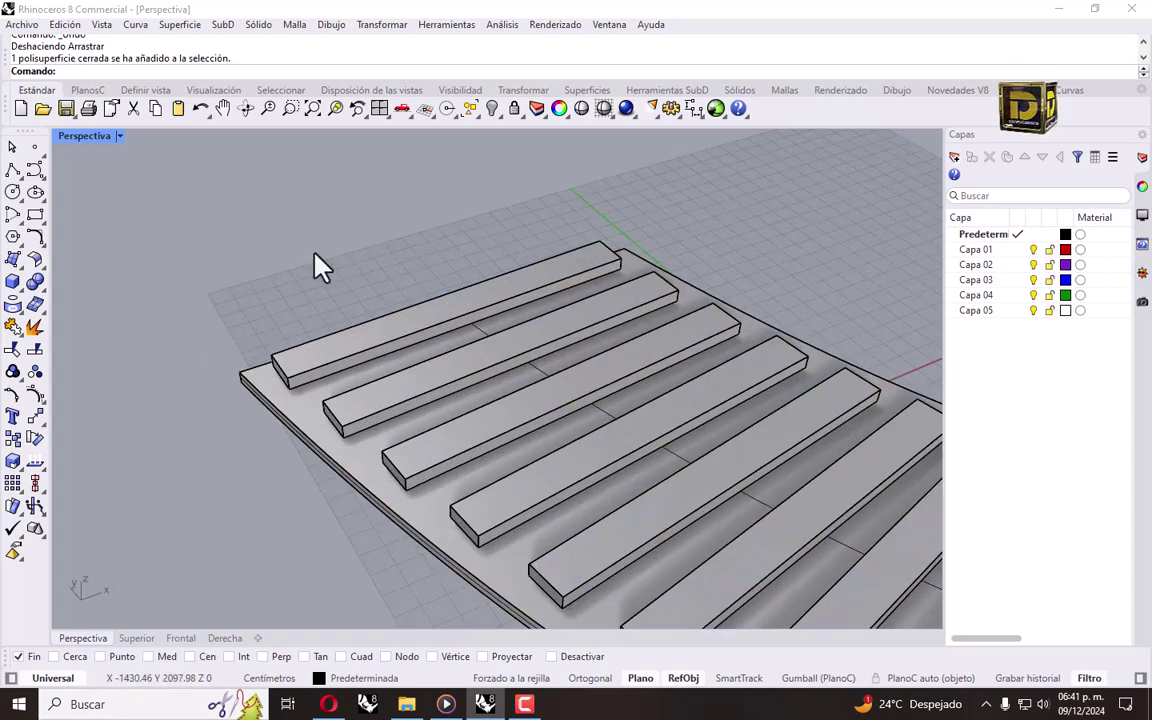
click(298, 376)
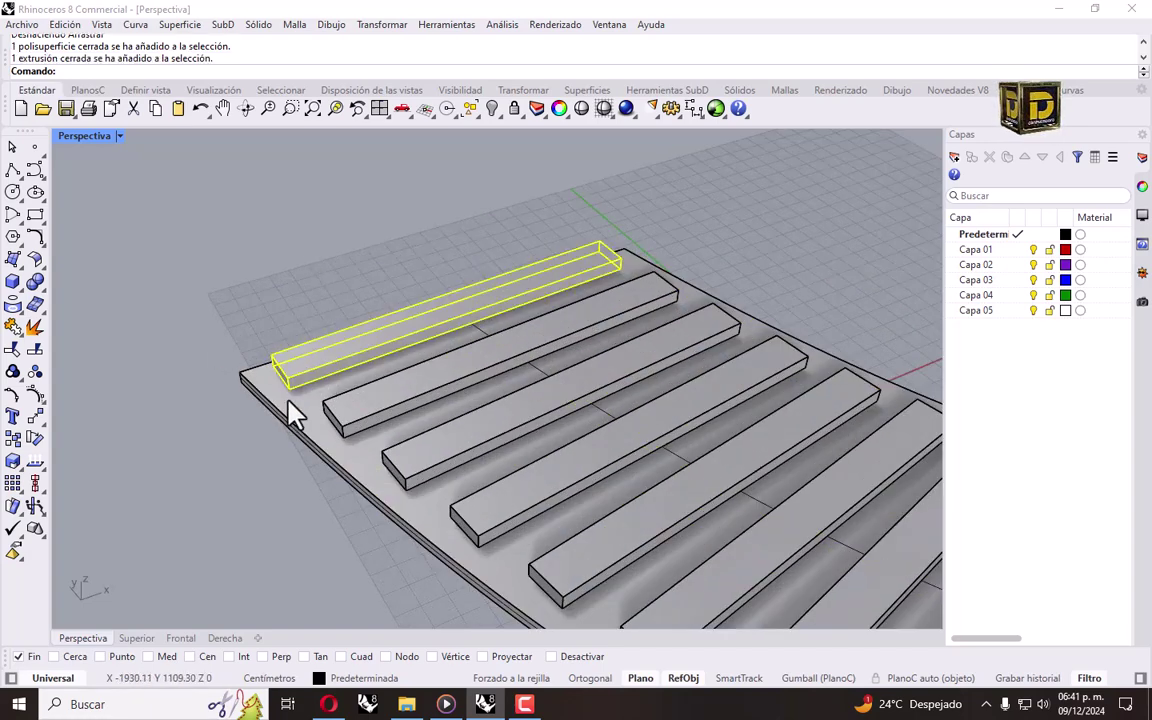
click(288, 406)
scroll(237, 291, down, 5)
mouse_move(237, 291)
right_down()
mouse_move(442, 275)
mouse_move(400, 318)
right_up()
scroll(400, 318, down, 3)
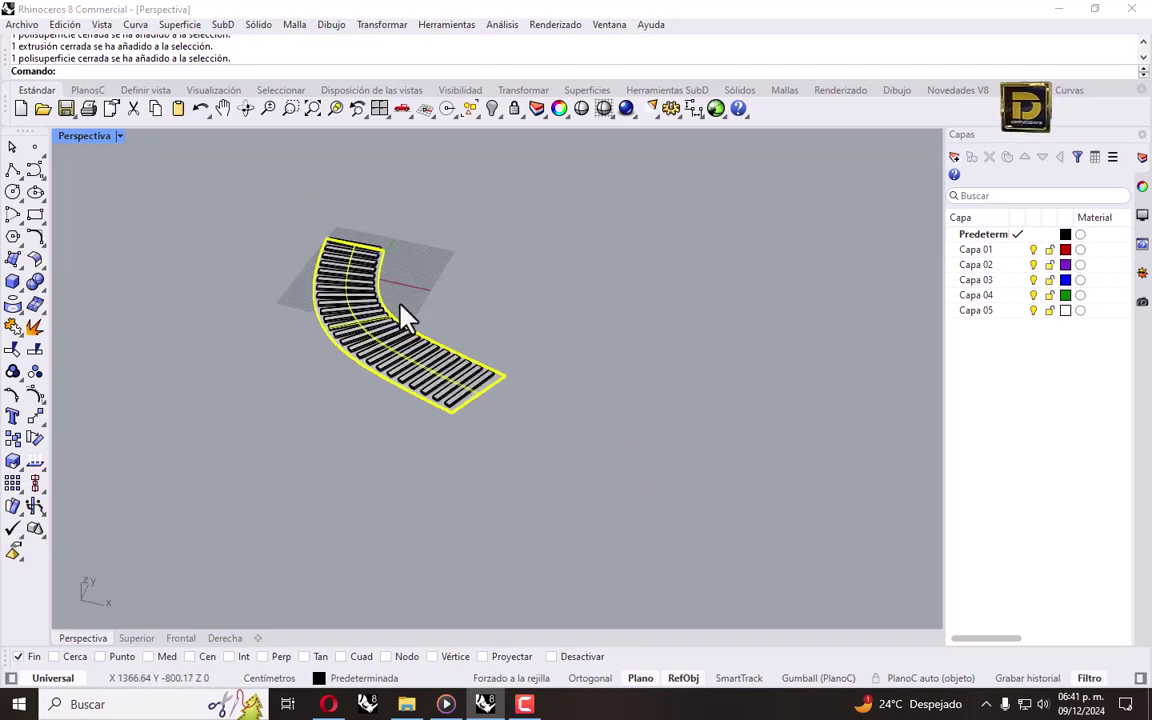
scroll(476, 270, up, 4)
key(Escape)
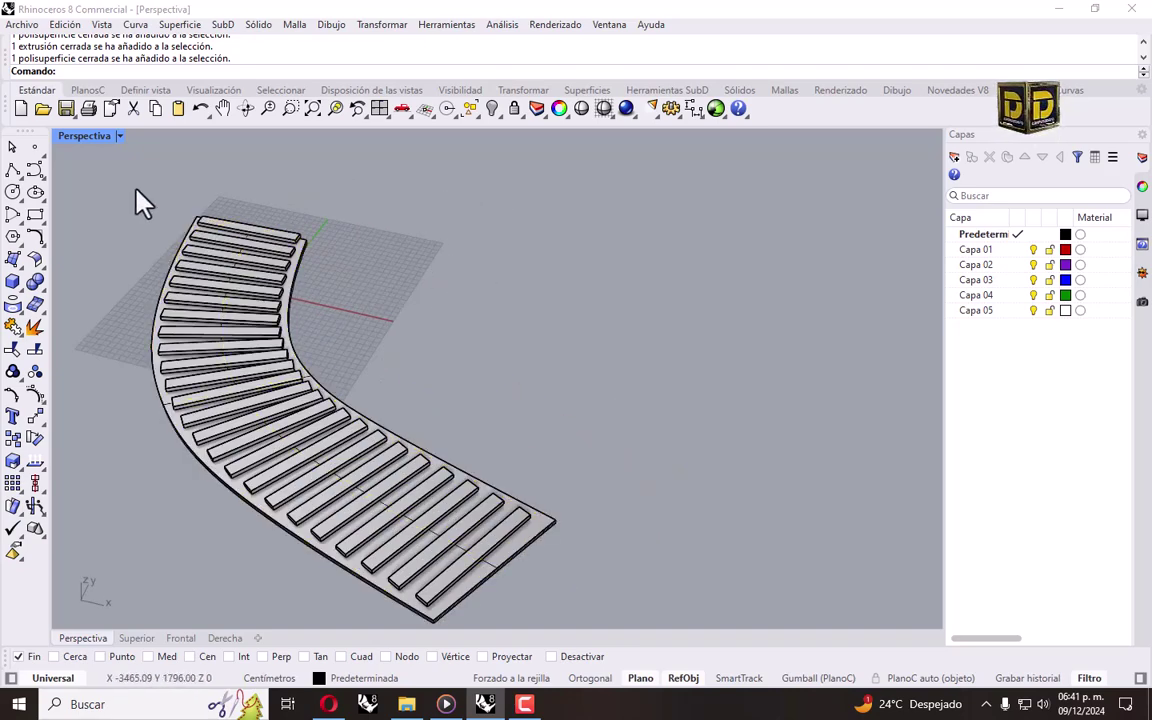
drag(137, 190, 347, 285)
drag(98, 206, 378, 378)
mouse_move(120, 335)
mouse_down()
mouse_move(170, 398)
mouse_move(330, 505)
mouse_up()
right_drag(365, 399, 593, 390)
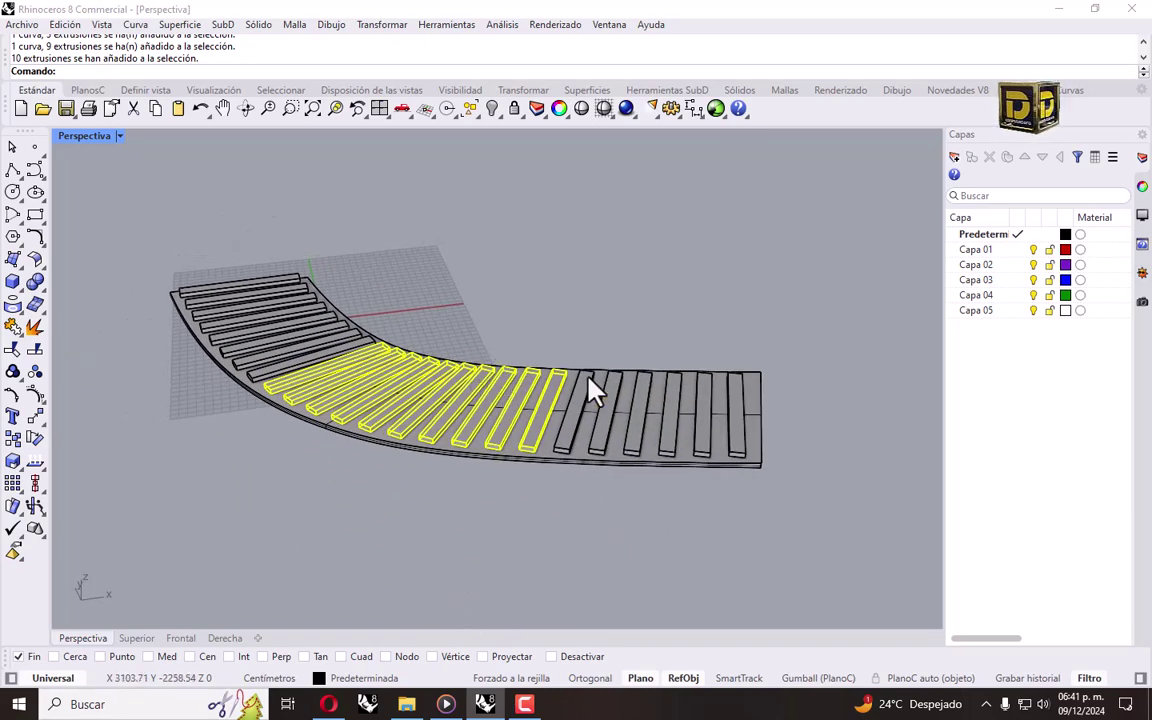
scroll(663, 404, up, 3)
scroll(586, 406, up, 3)
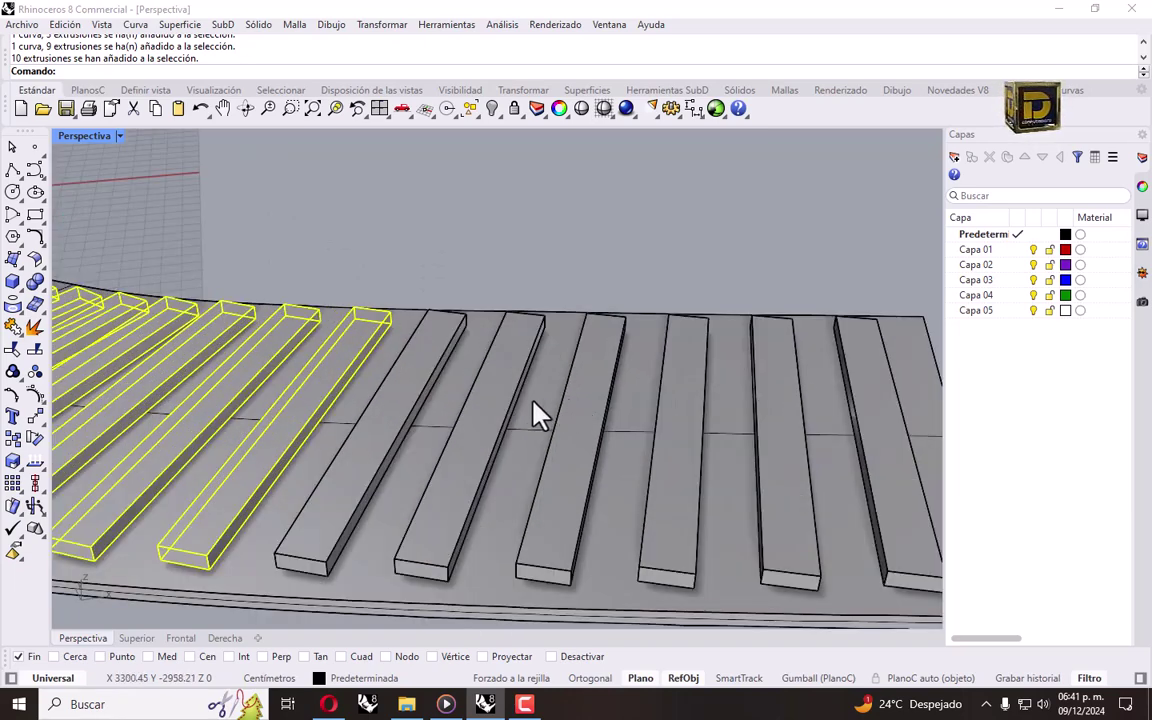
click(532, 470)
click(548, 258)
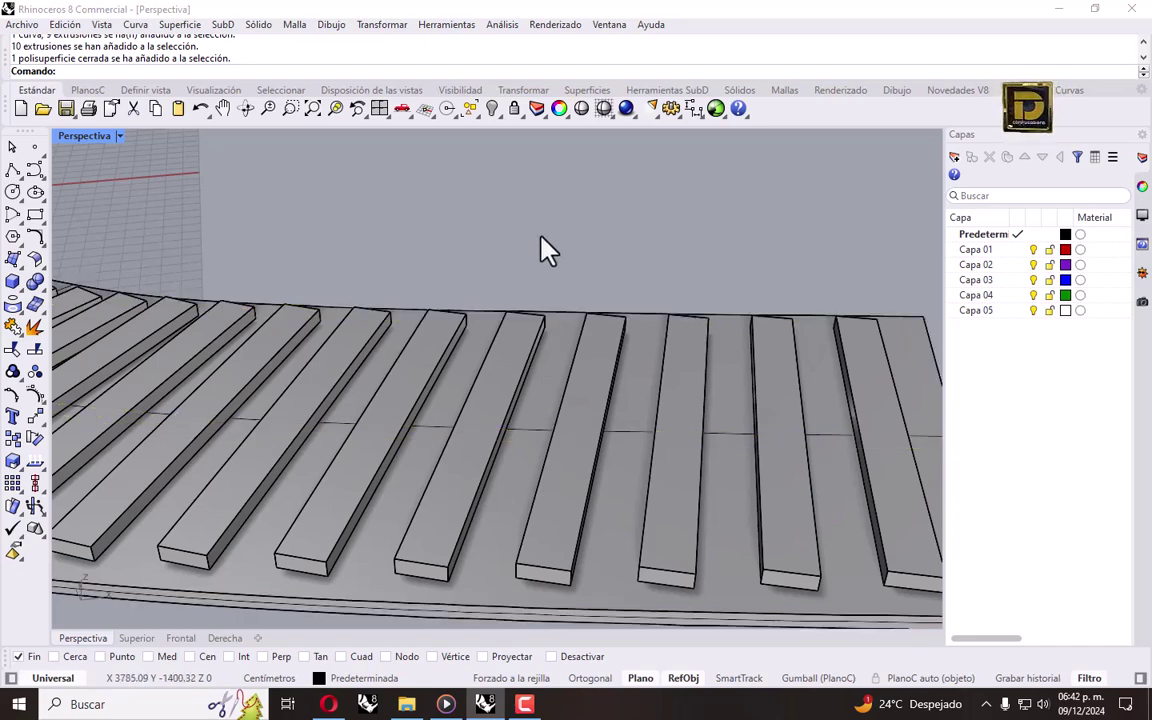
scroll(455, 283, down, 5)
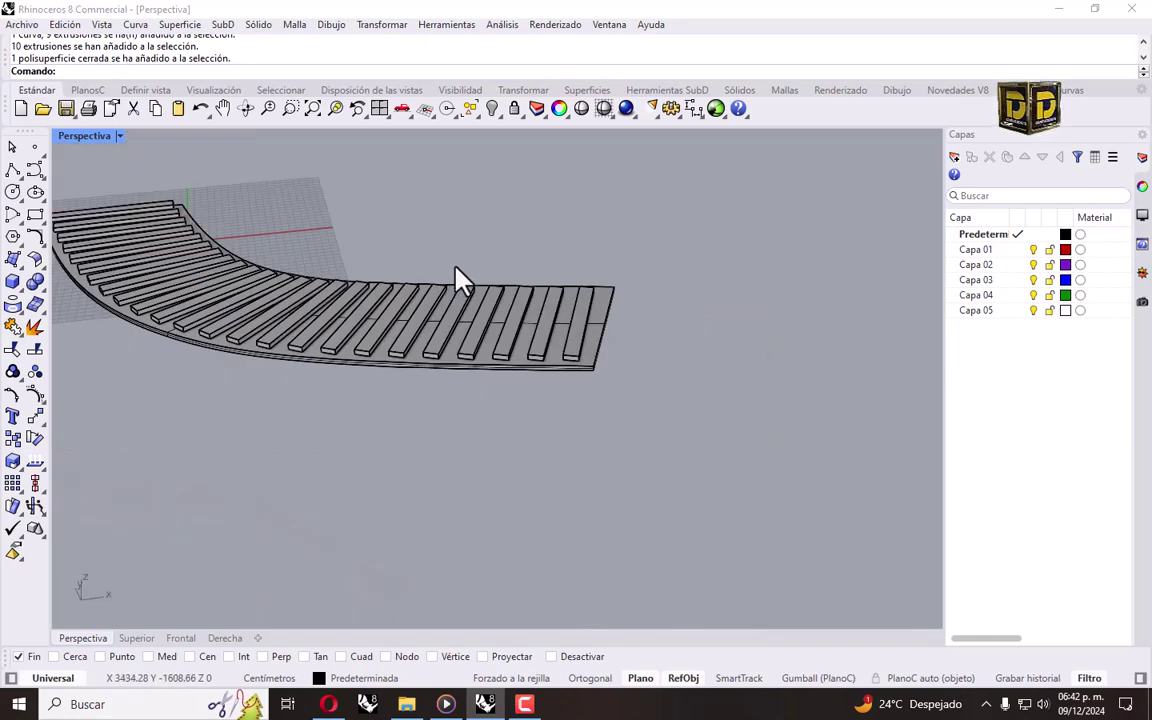
mouse_move(460, 278)
right_down()
mouse_move(505, 240)
mouse_move(597, 296)
mouse_move(520, 366)
right_up()
scroll(342, 283, down, 3)
scroll(399, 270, up, 5)
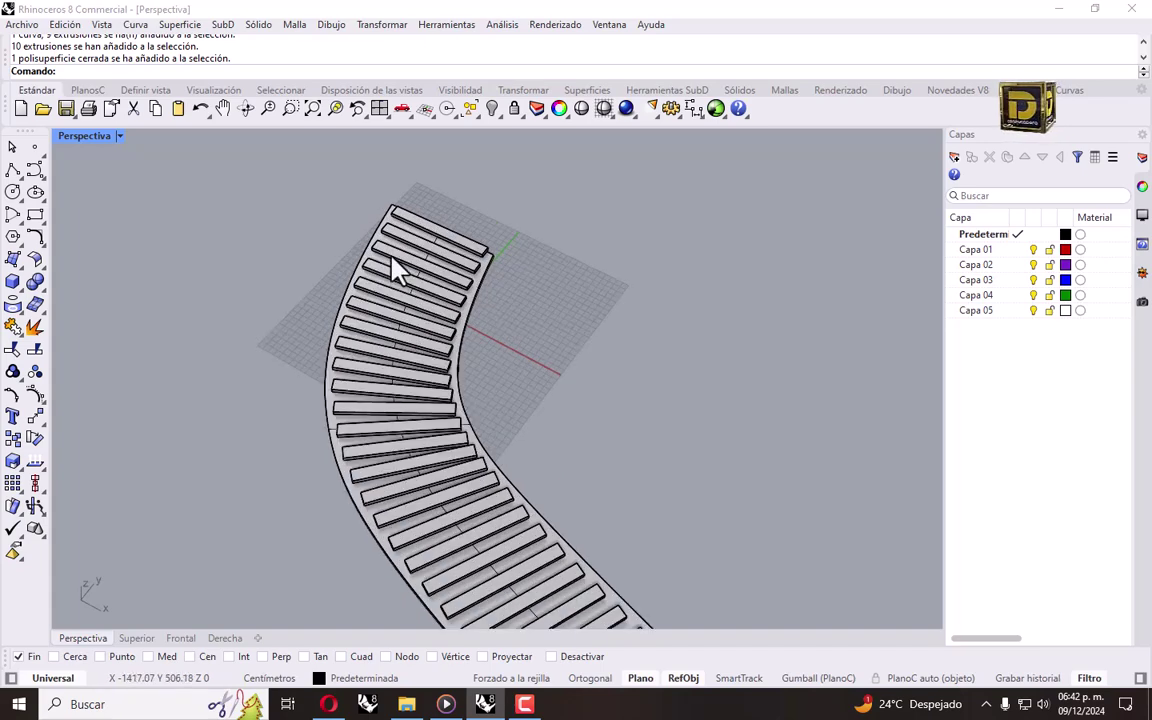
drag(290, 180, 580, 318)
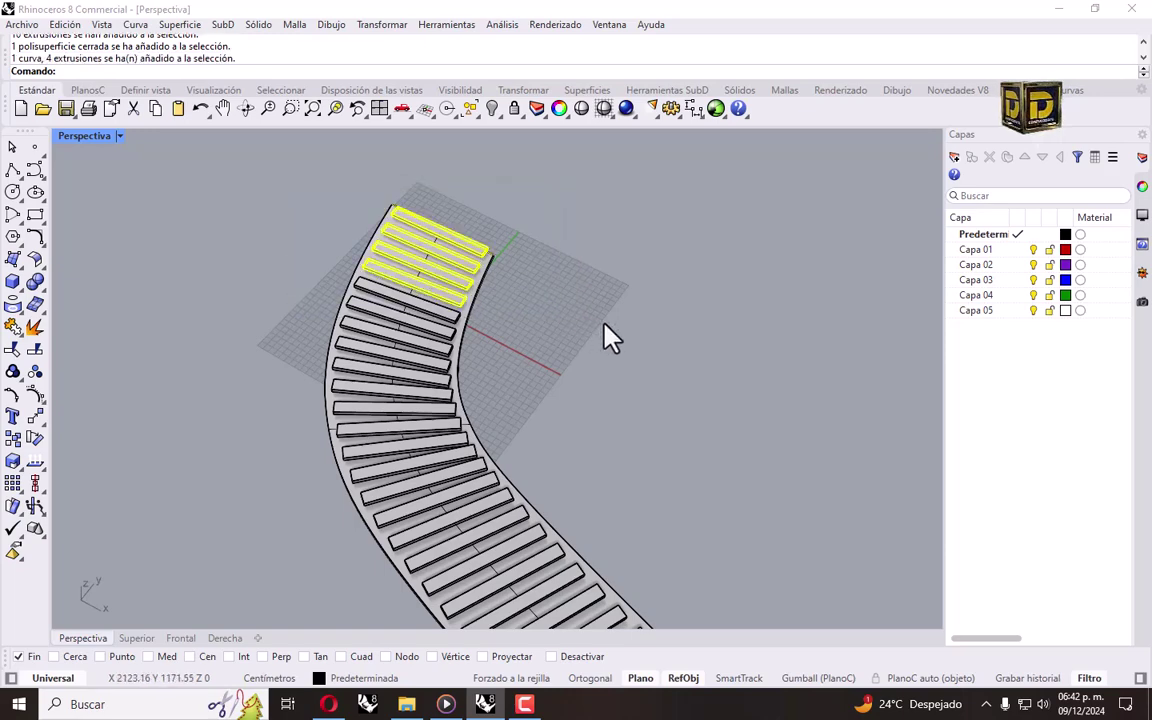
shift+drag(205, 302, 514, 437)
scroll(540, 368, down, 3)
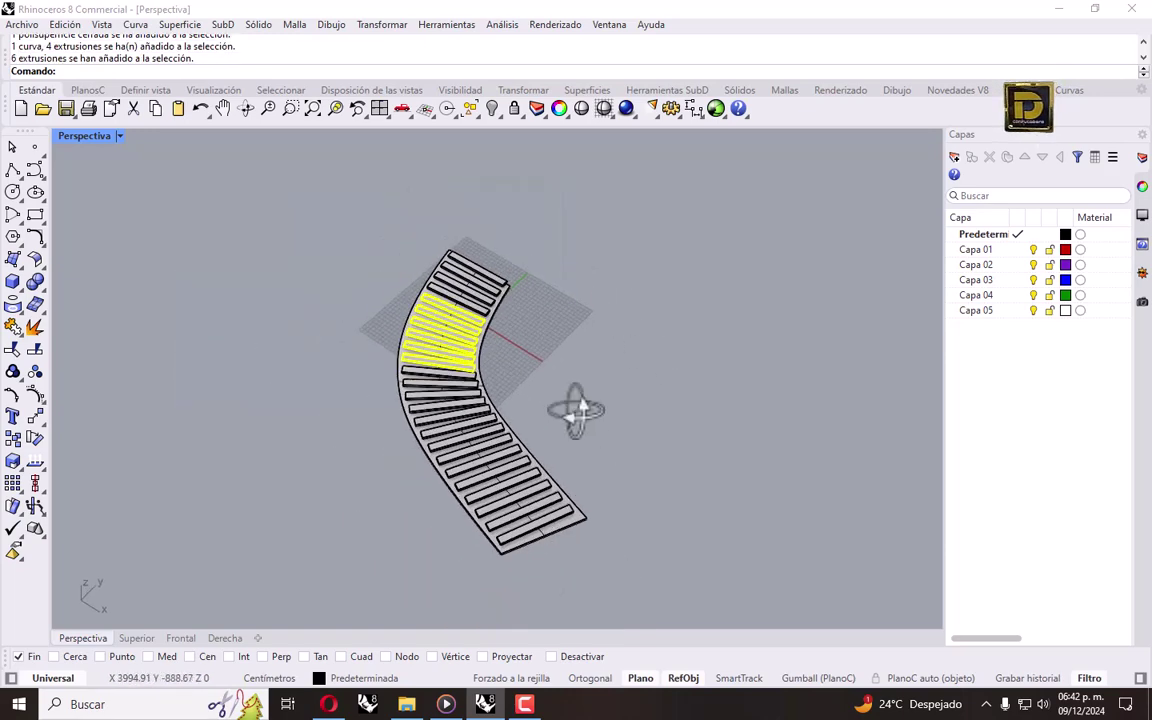
right_drag(581, 411, 315, 330)
drag(309, 319, 579, 411)
drag(380, 345, 684, 479)
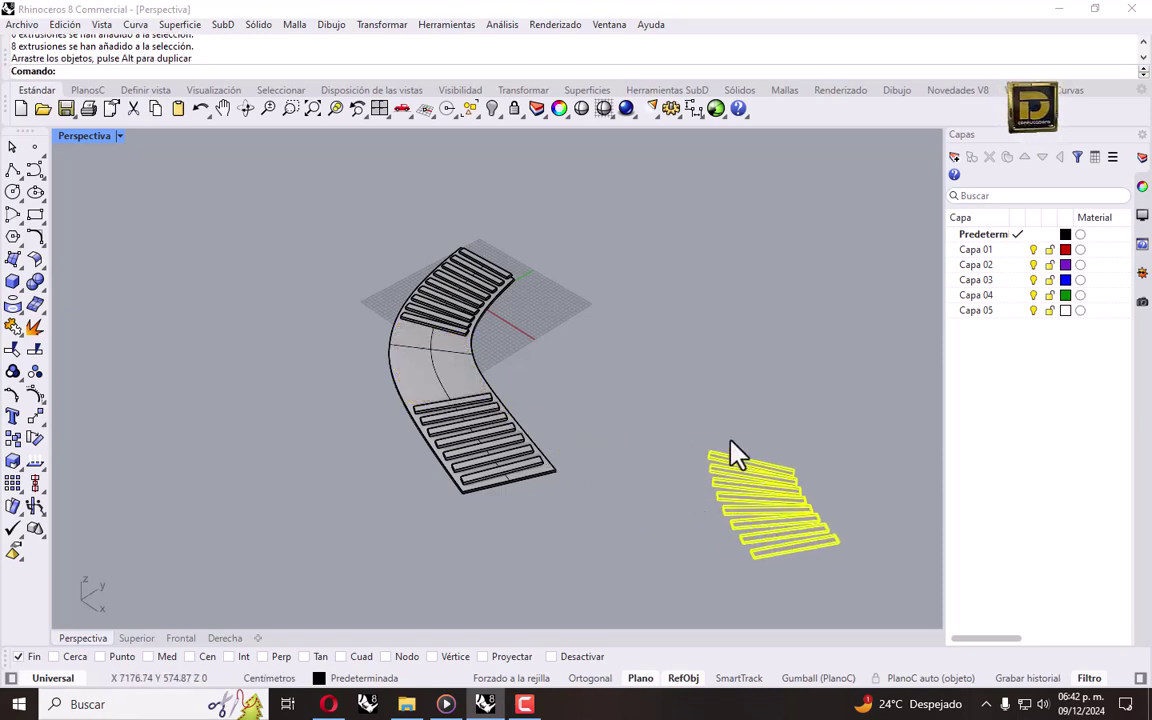
key(ctrl+z)
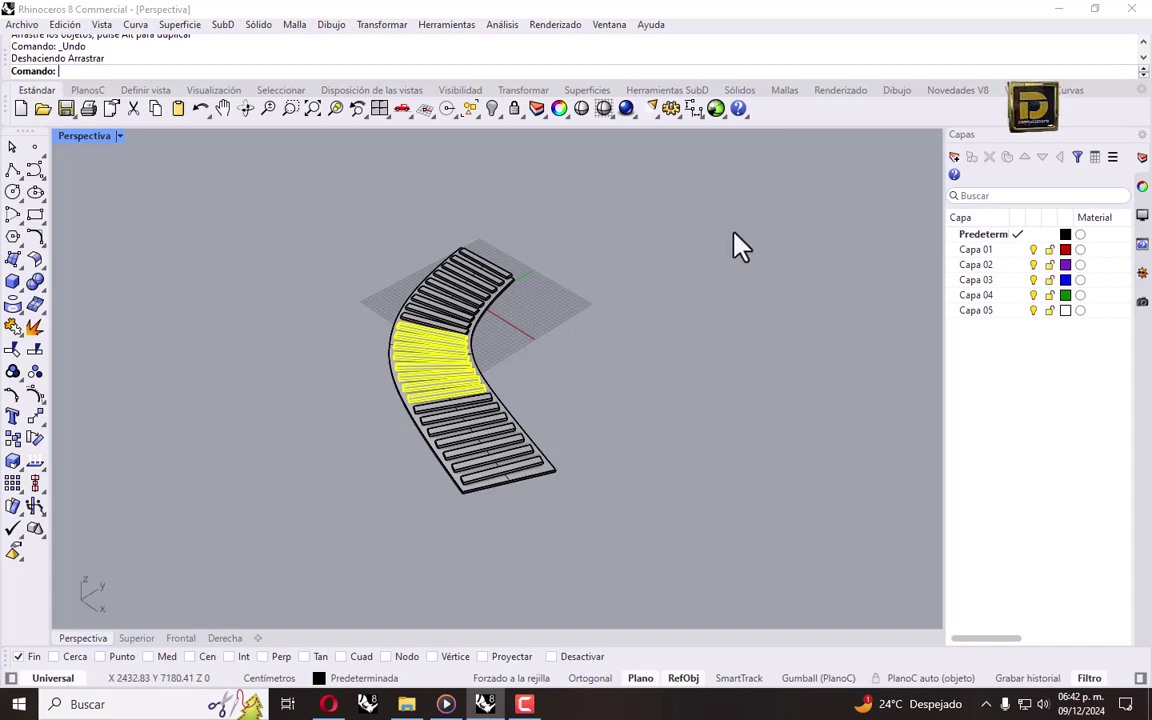
click(572, 263)
scroll(540, 245, up, 3)
scroll(432, 270, down, 3)
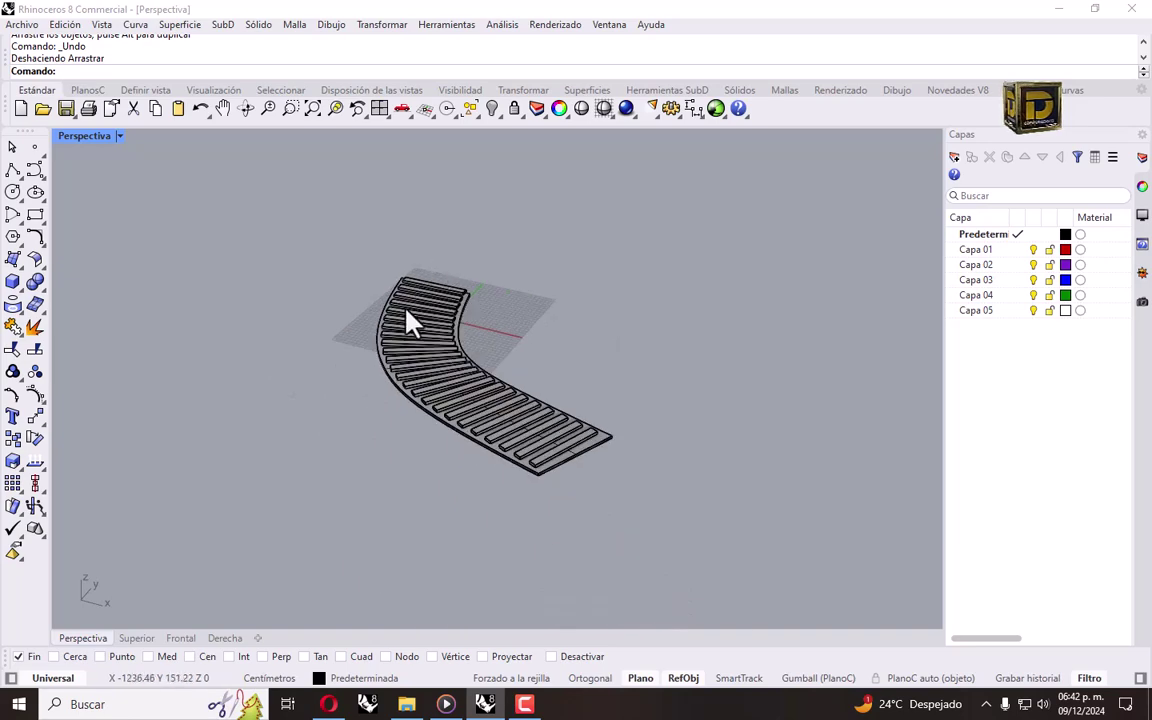
mouse_move(411, 321)
right_down()
mouse_move(683, 312)
mouse_move(632, 437)
right_up()
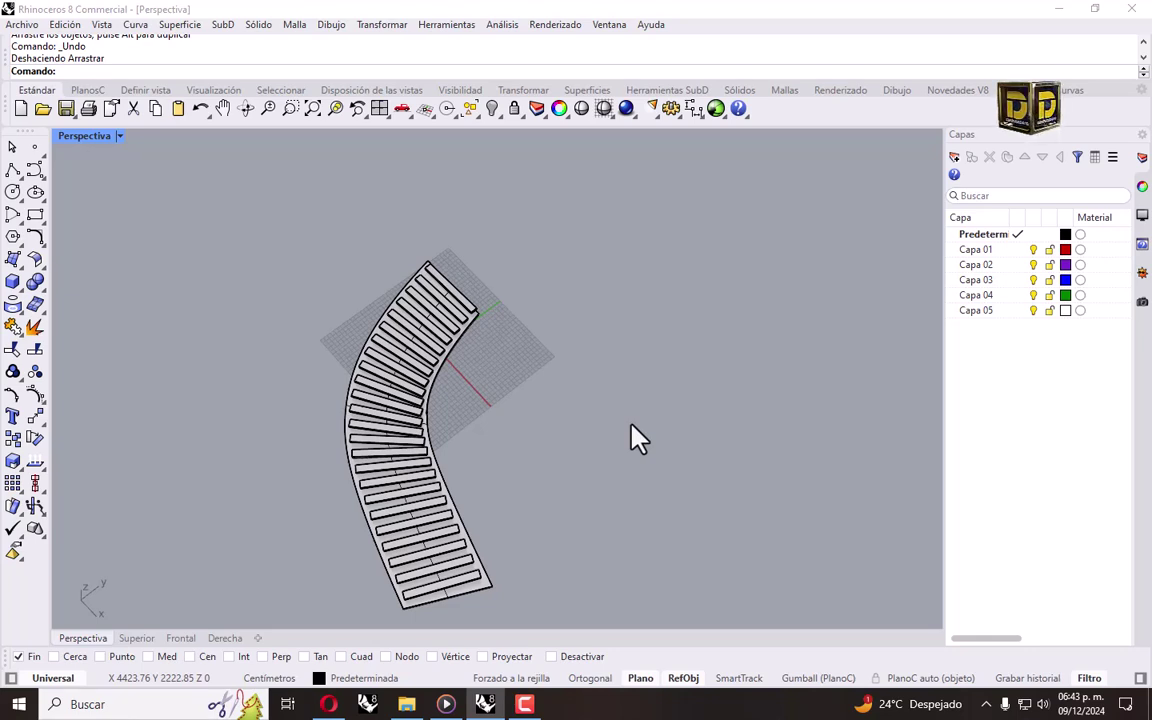
right_drag(630, 437, 555, 321)
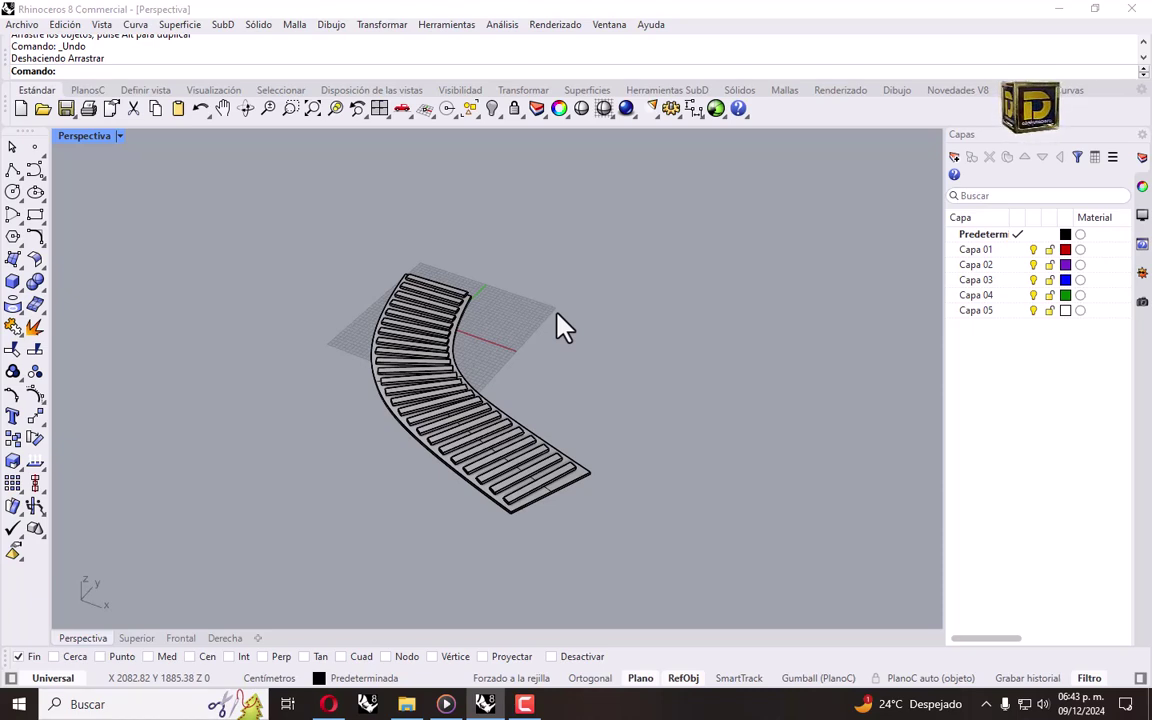
mouse_move(483, 283)
right_down()
mouse_move(464, 260)
mouse_move(432, 340)
right_up()
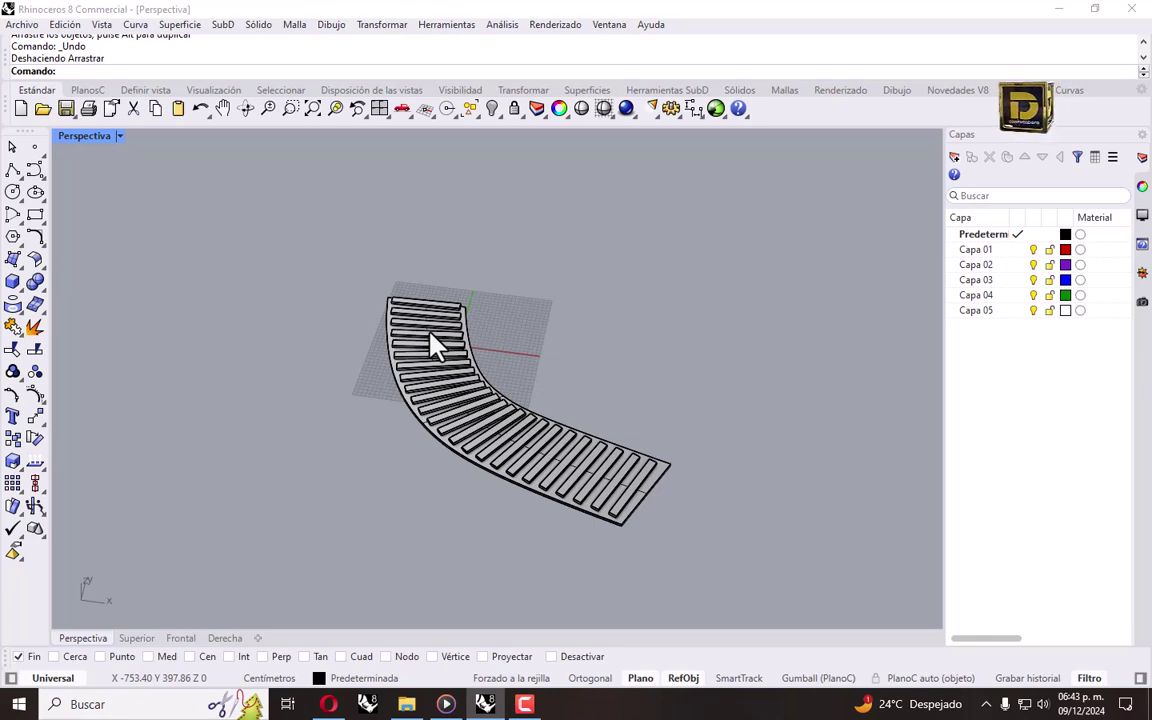
mouse_move(309, 265)
mouse_down()
mouse_move(432, 320)
mouse_move(478, 366)
mouse_up()
drag(368, 393, 594, 492)
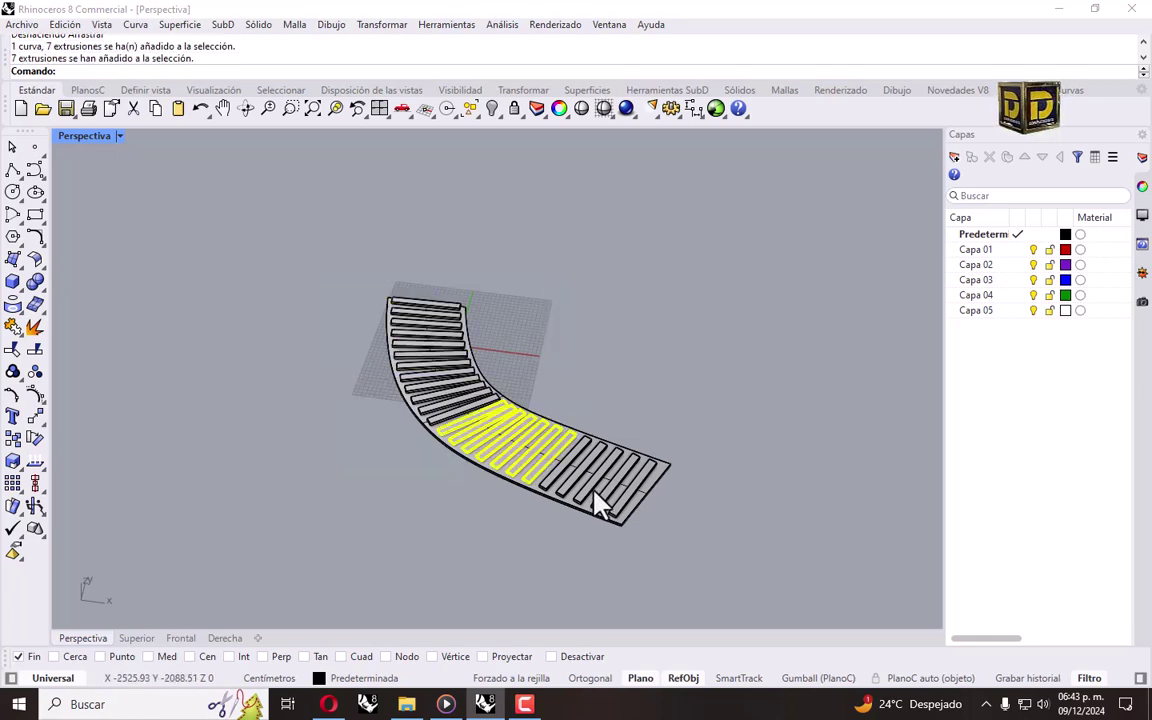
drag(543, 337, 746, 599)
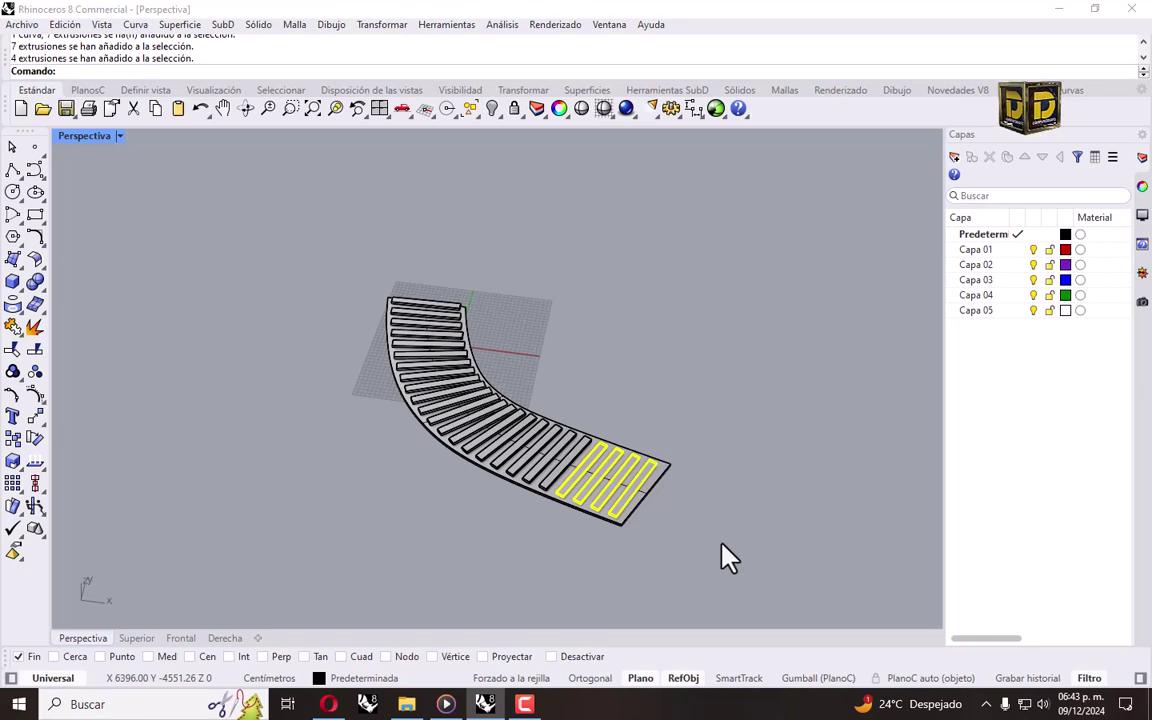
key(Escape)
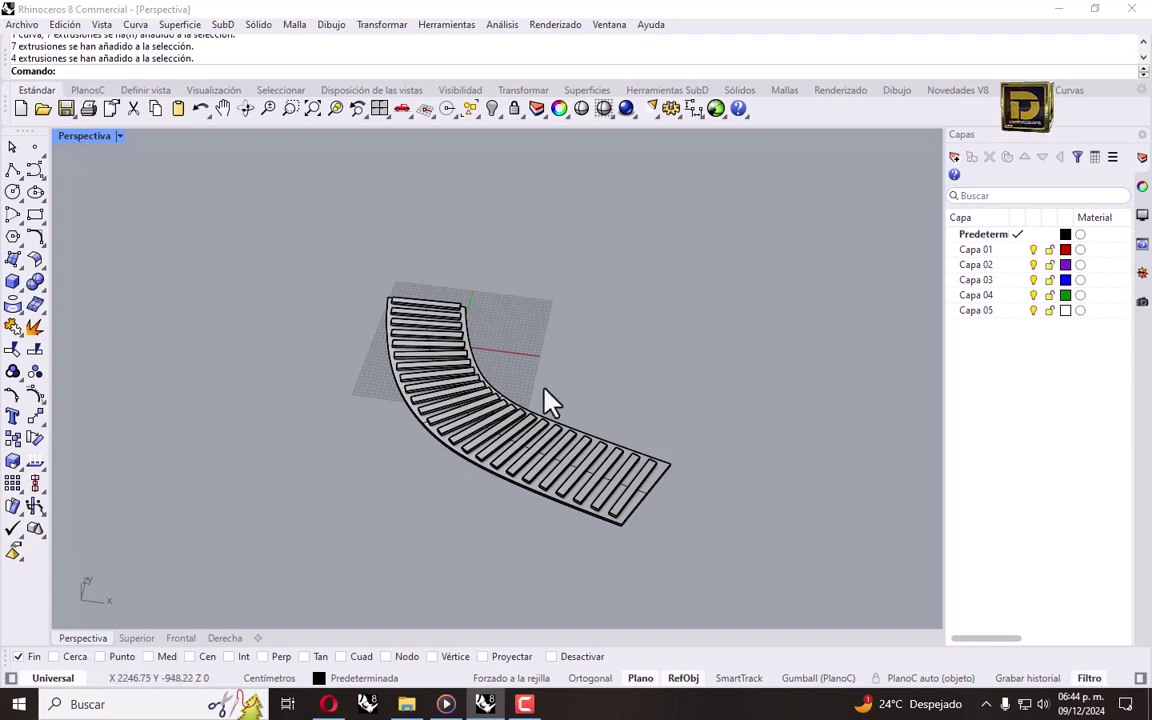
mouse_move(513, 312)
right_down()
mouse_move(548, 352)
mouse_move(522, 352)
right_up()
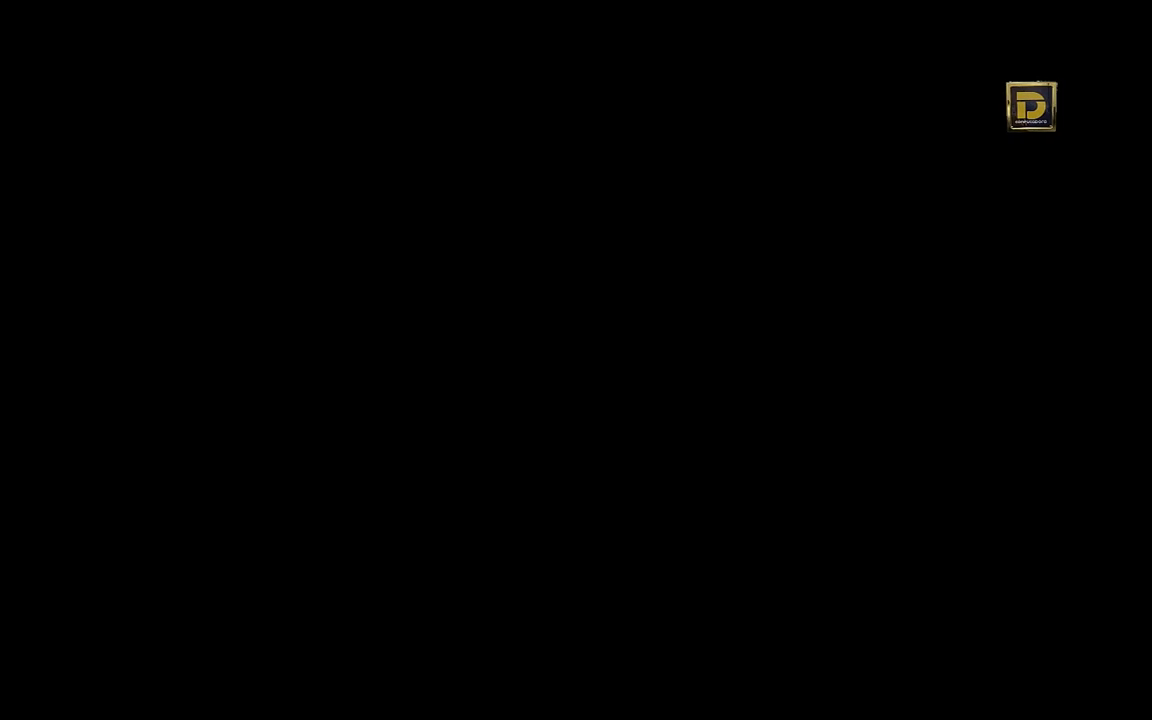